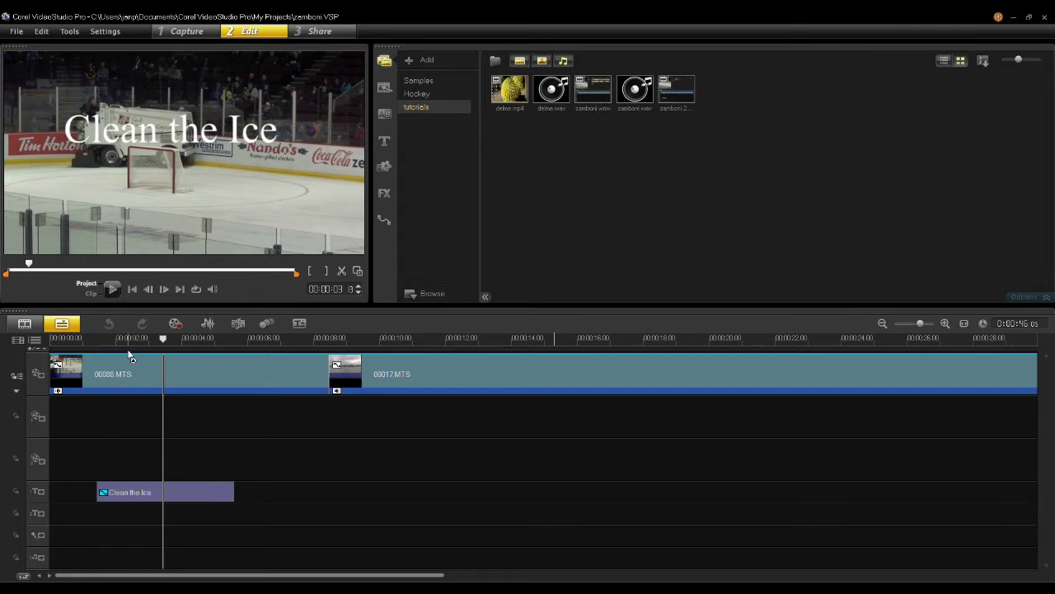
# Step: Add a new 'Game' title from the Title library and drag it up onto the ice
pyautogui.moveTo(128, 339); pyautogui.dragTo(157, 339)
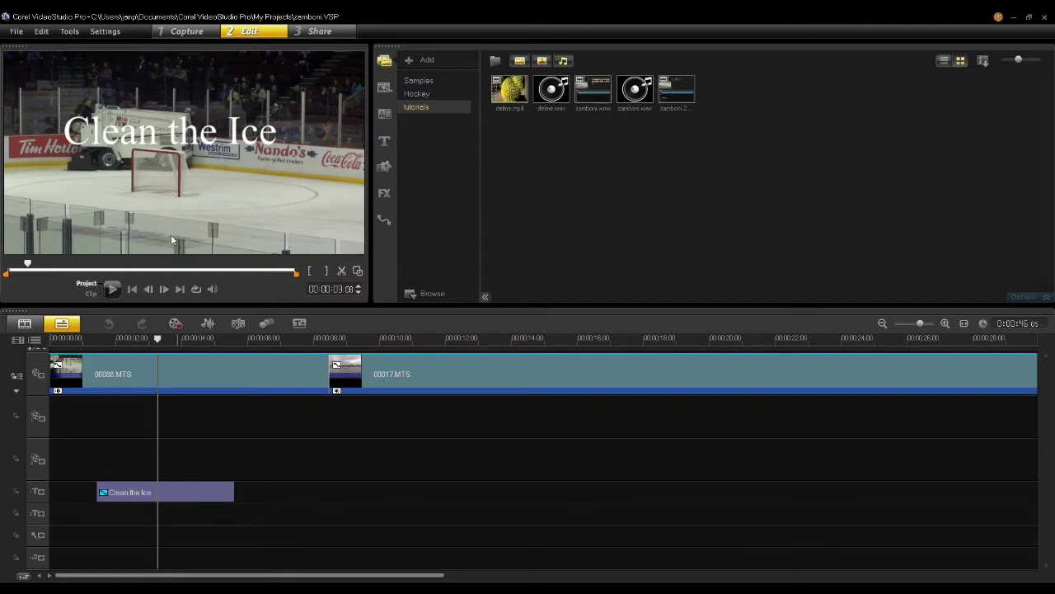
pyautogui.click(99, 516)
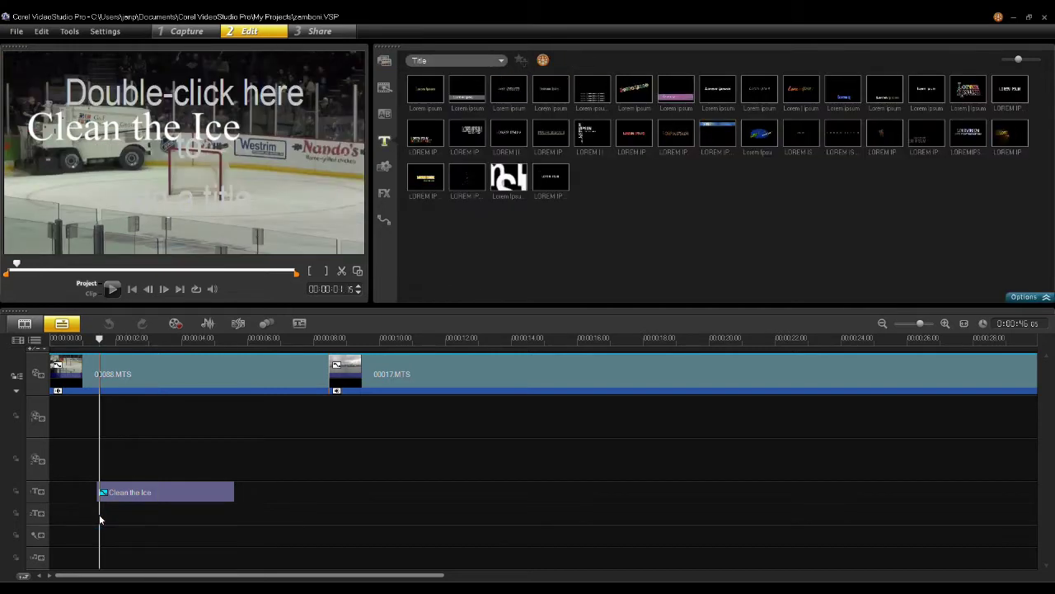
pyautogui.doubleClick(187, 208)
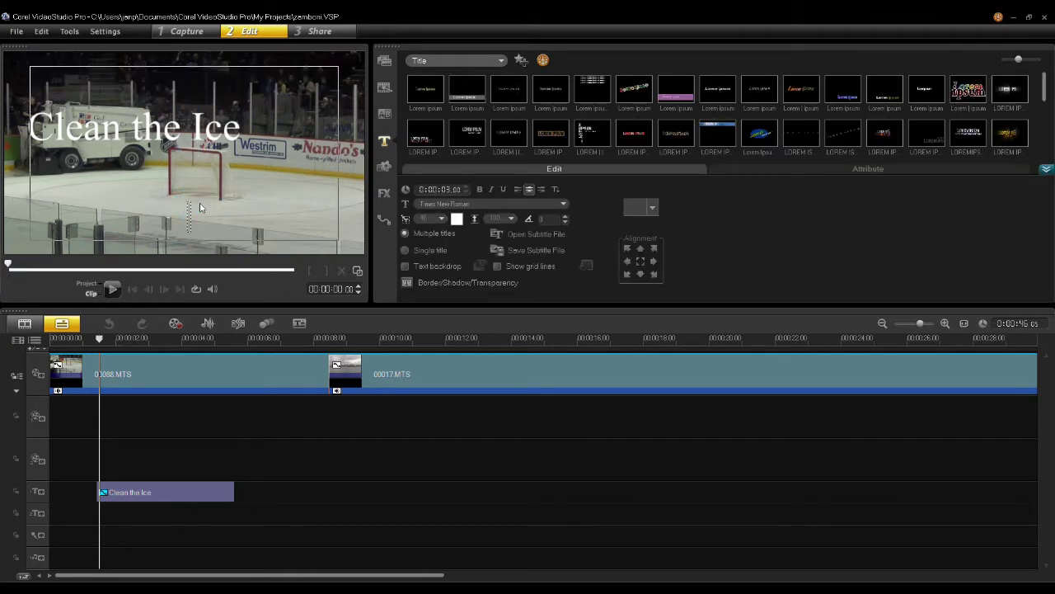
pyautogui.write('Game')
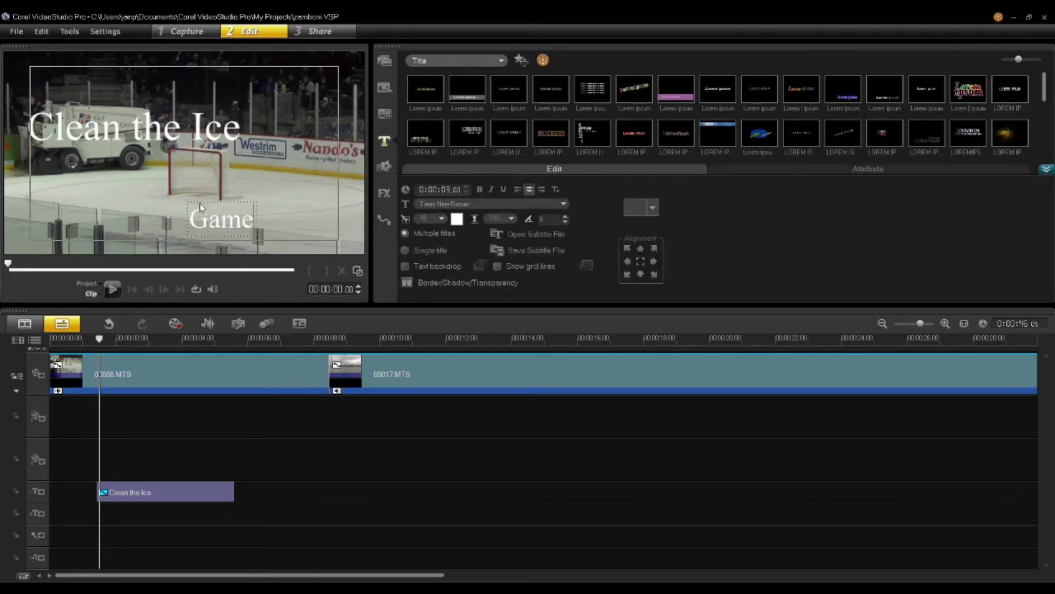
pyautogui.click(275, 174)
pyautogui.moveTo(260, 218); pyautogui.dragTo(280, 165)
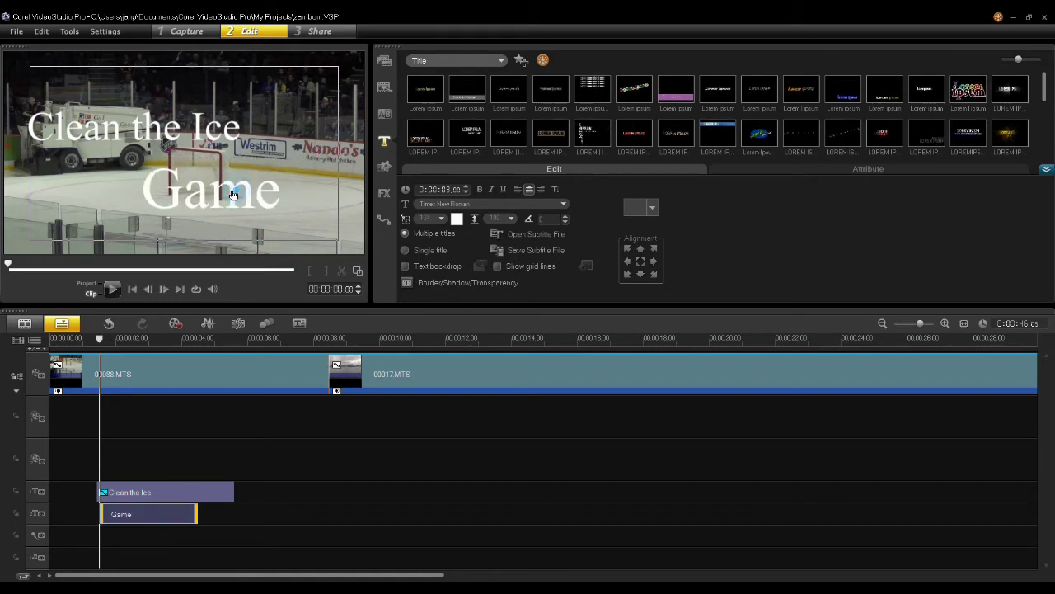
# Step: Change the Game title's font colour to red
pyautogui.click(456, 219)
pyautogui.click(467, 243)
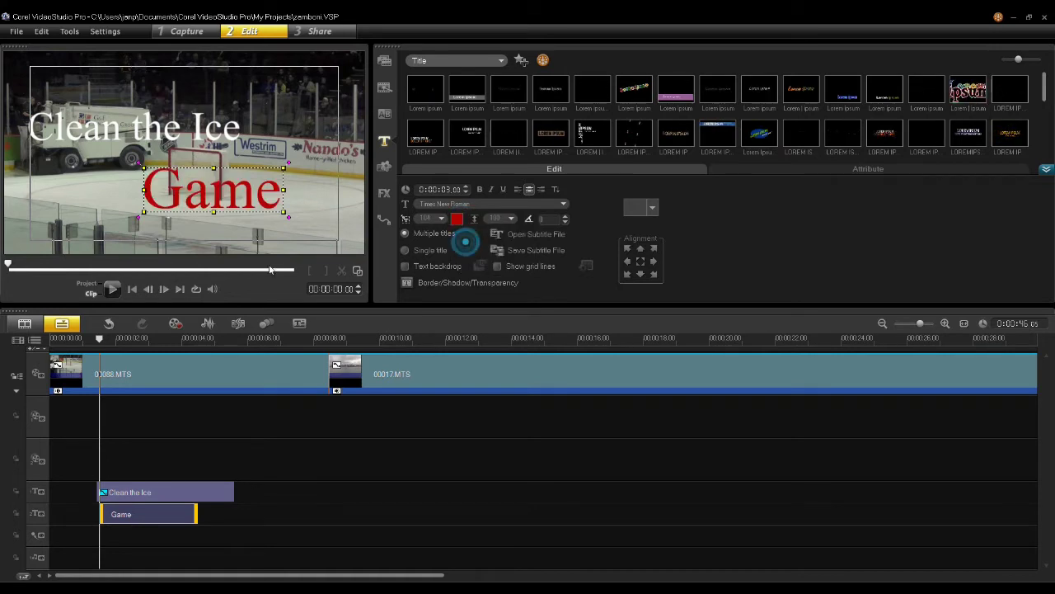
pyautogui.click(422, 285)
# Step: Raise the red Game text's transparency in Border/Shadow/Transparency and confirm with OK
pyautogui.click(416, 331)
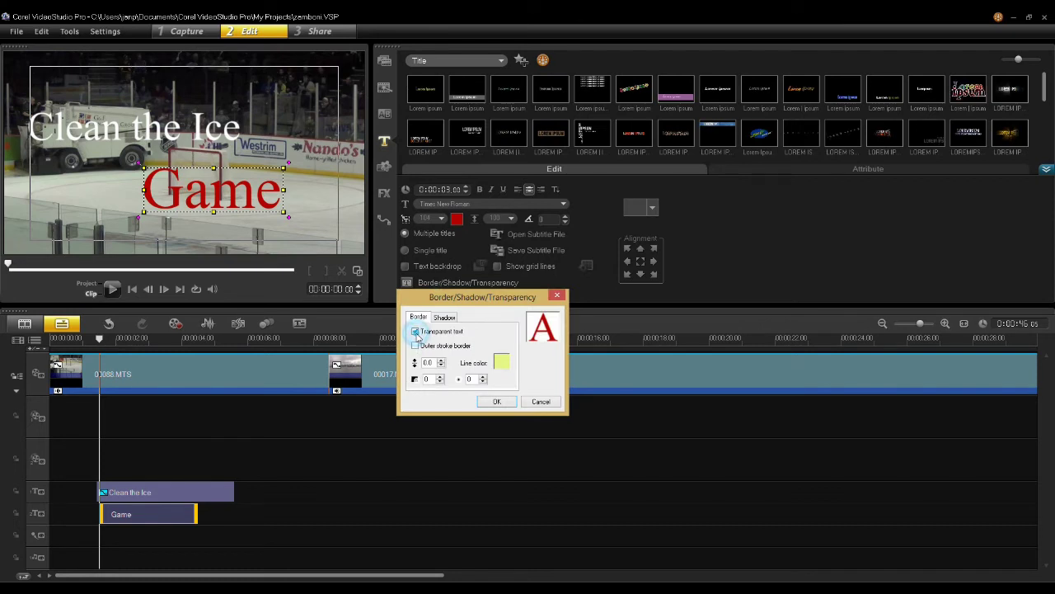
pyautogui.click(442, 365)
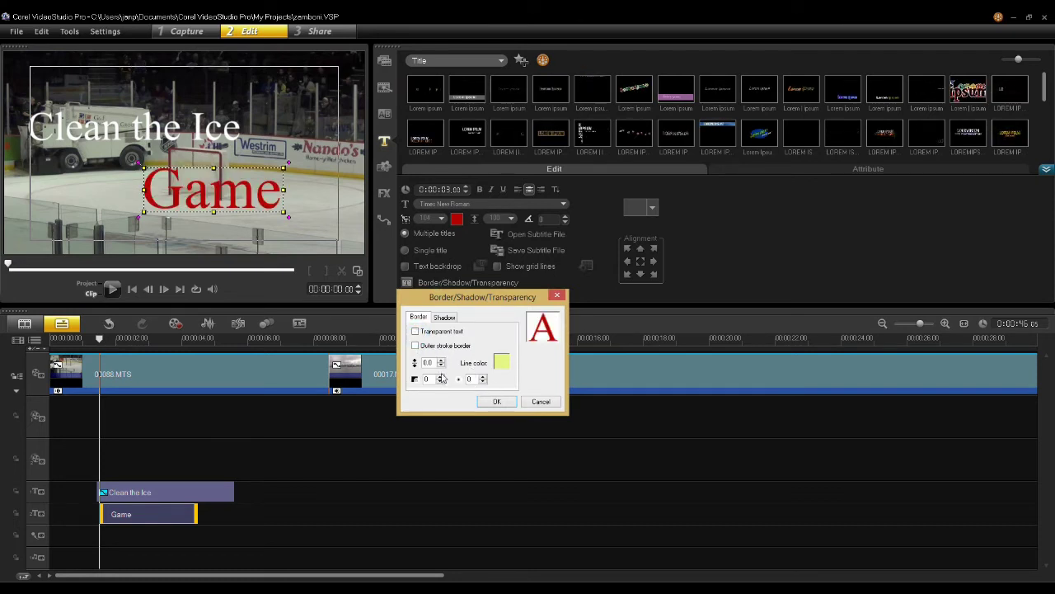
pyautogui.click(441, 379)
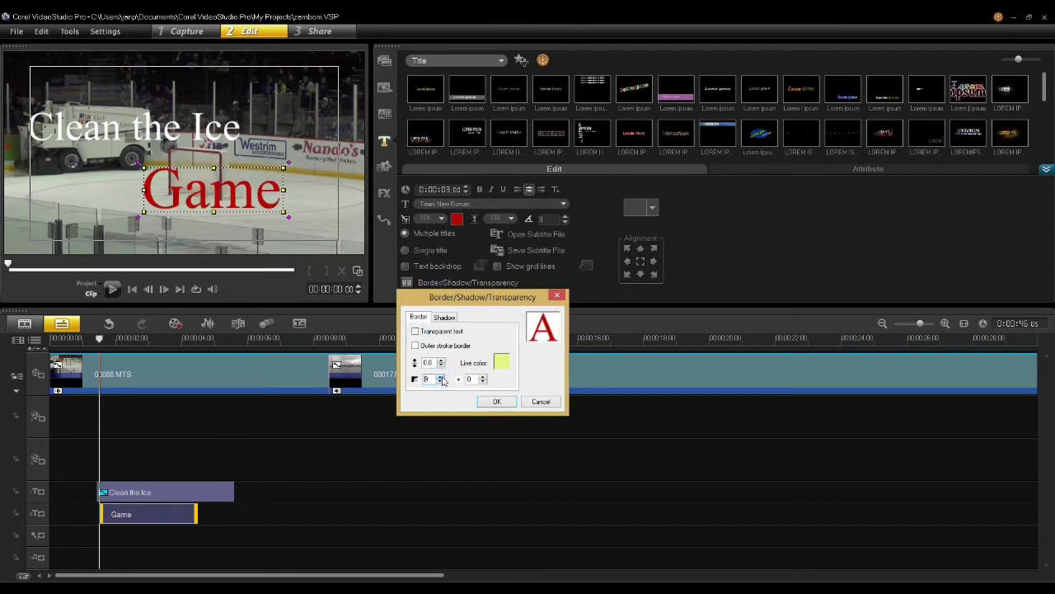
pyautogui.click(441, 379)
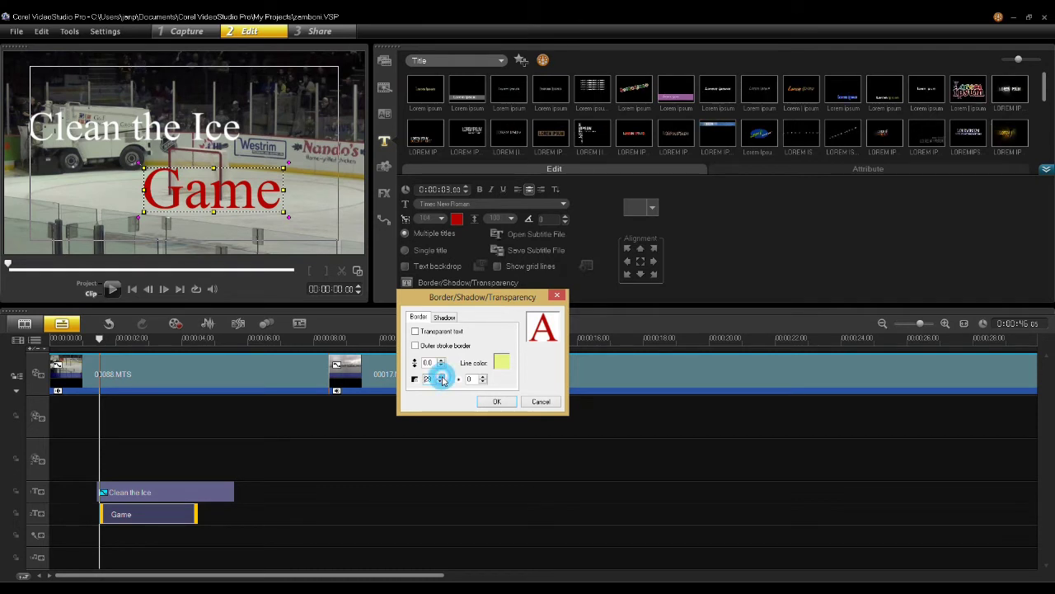
pyautogui.click(492, 401)
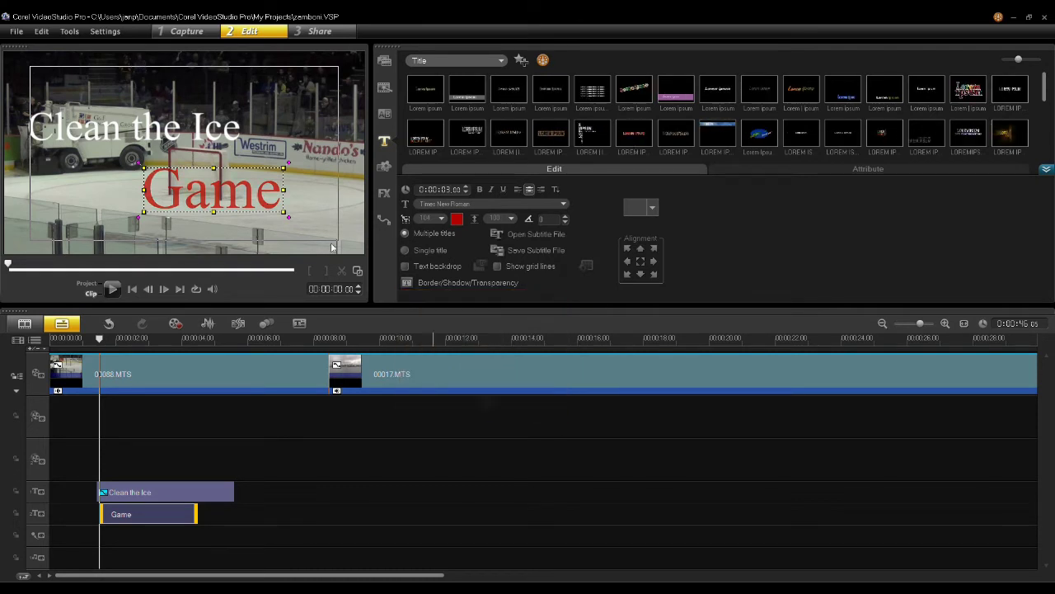
# Step: Nudge the Game title up beside the net and extend its clip past the Clean the Ice title
pyautogui.moveTo(203, 199); pyautogui.dragTo(179, 180)
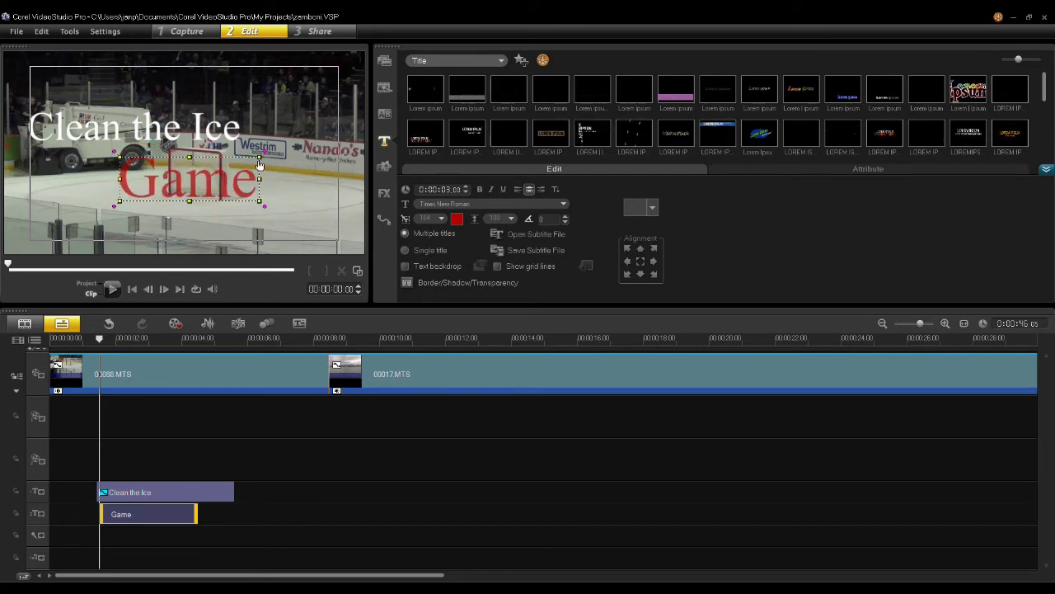
pyautogui.moveTo(196, 513); pyautogui.dragTo(249, 514)
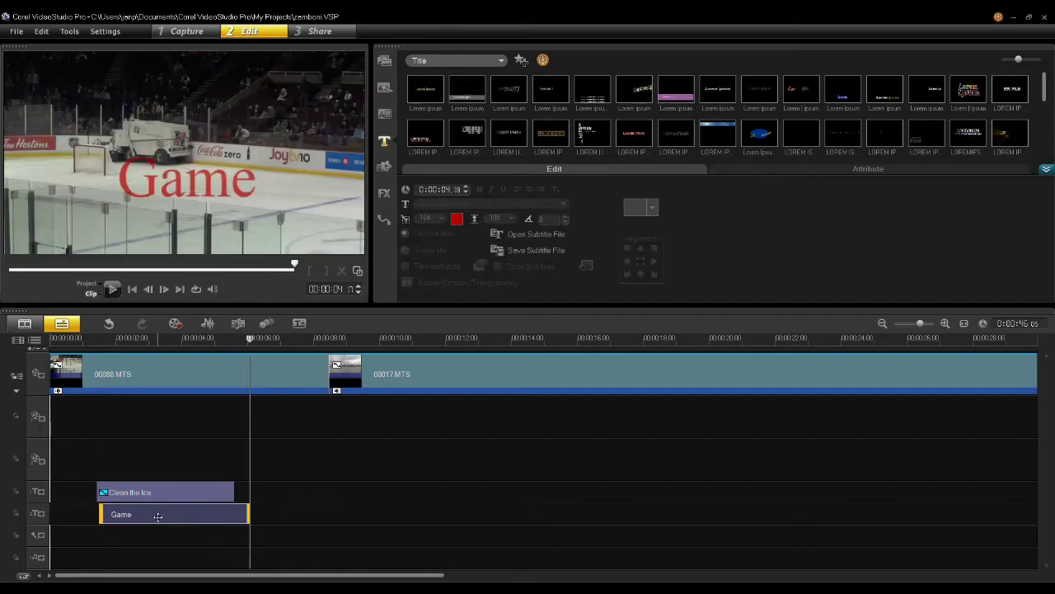
pyautogui.rightClick(158, 518)
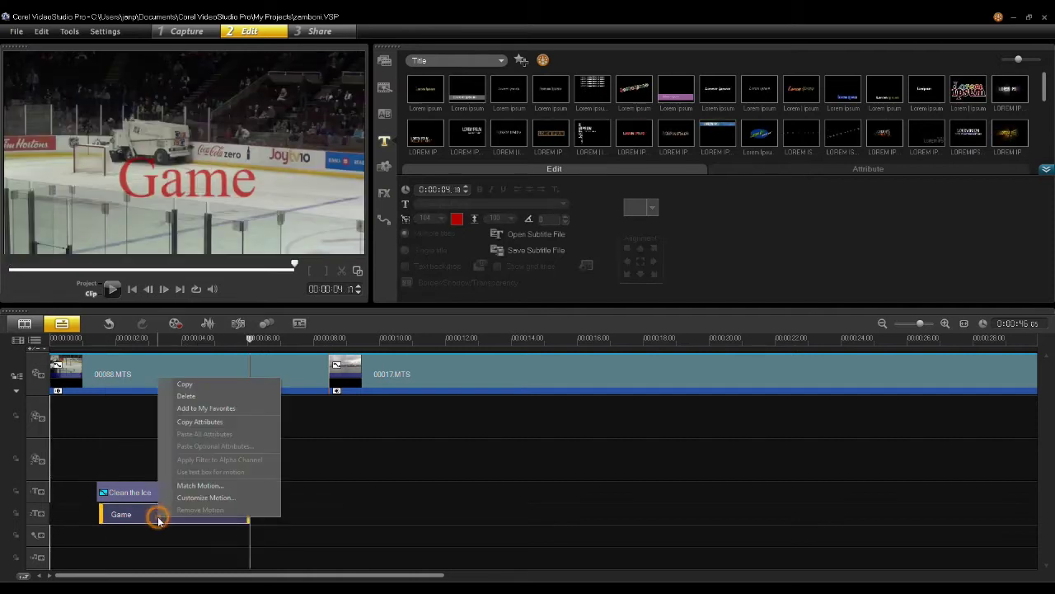
# Step: Link the Game title to Tracker 02 in Match Motion and preview about one second in
pyautogui.click(200, 487)
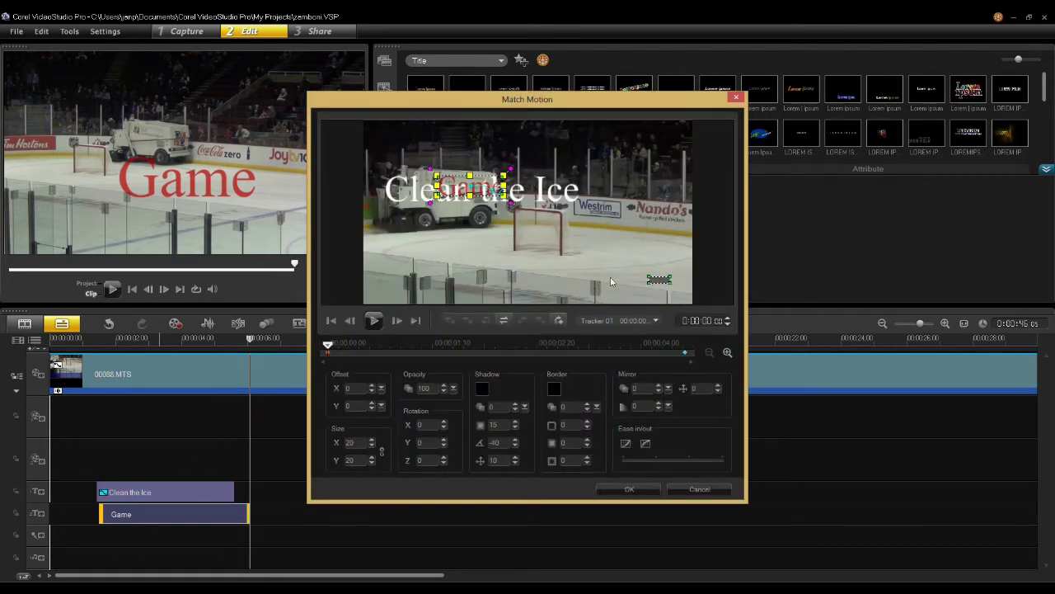
pyautogui.click(602, 324)
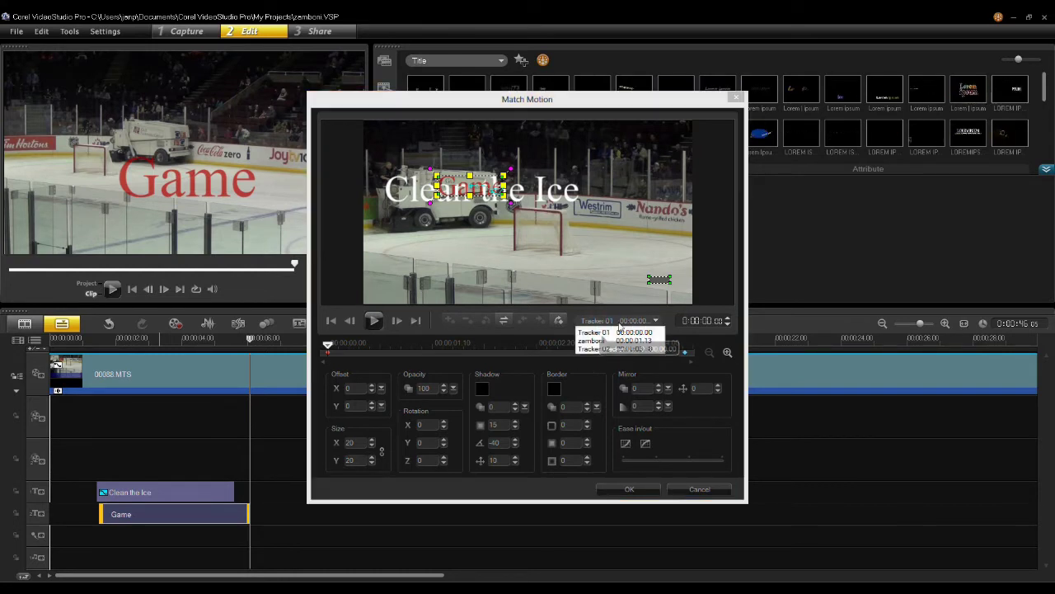
pyautogui.click(606, 350)
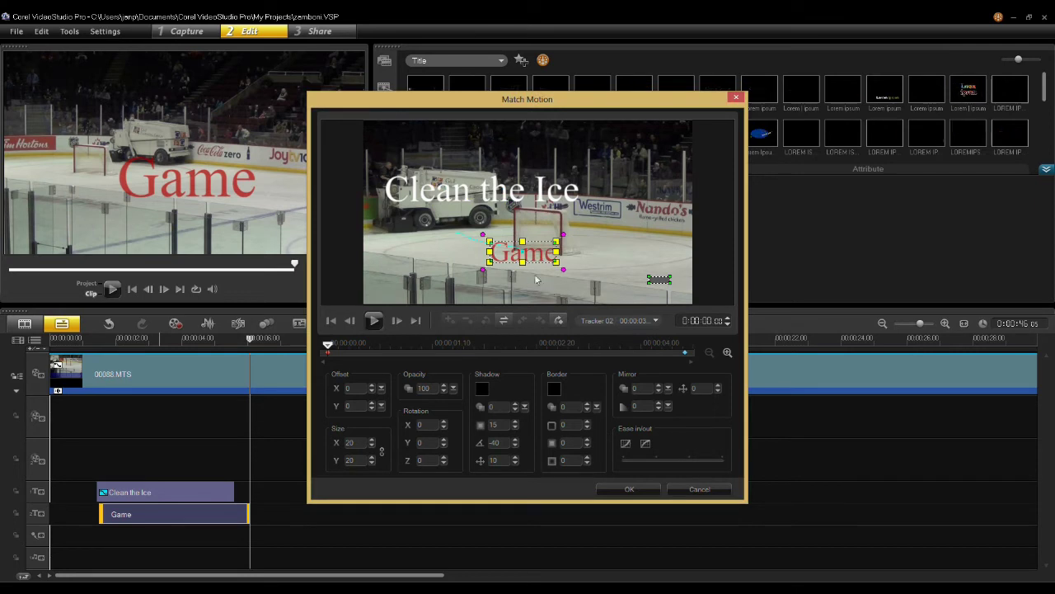
pyautogui.moveTo(329, 345); pyautogui.dragTo(464, 352)
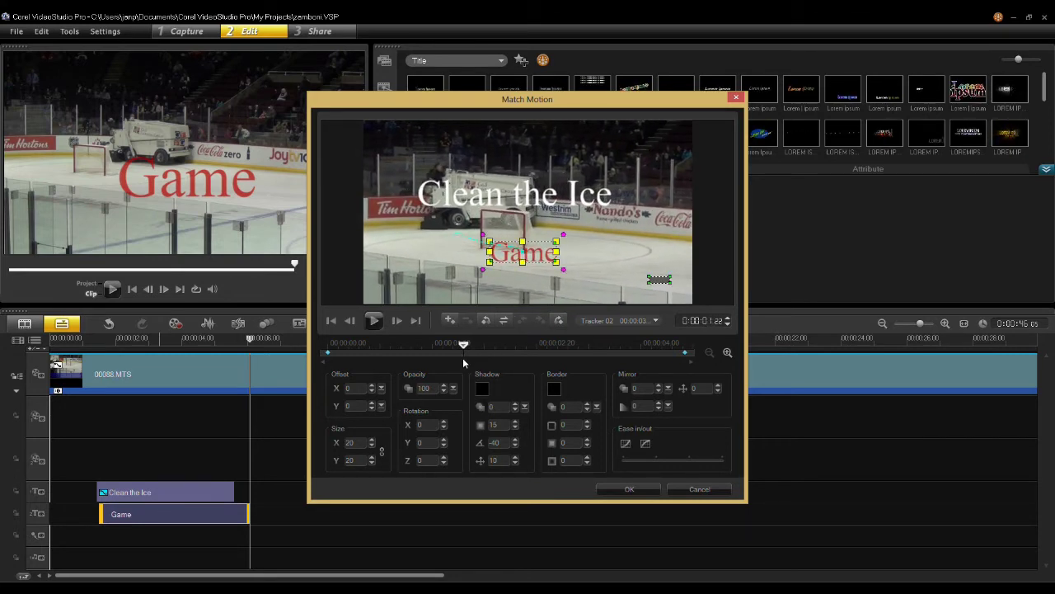
# Step: Add a keyframe and enlarge the tracked Game title to size 37
pyautogui.click(449, 319)
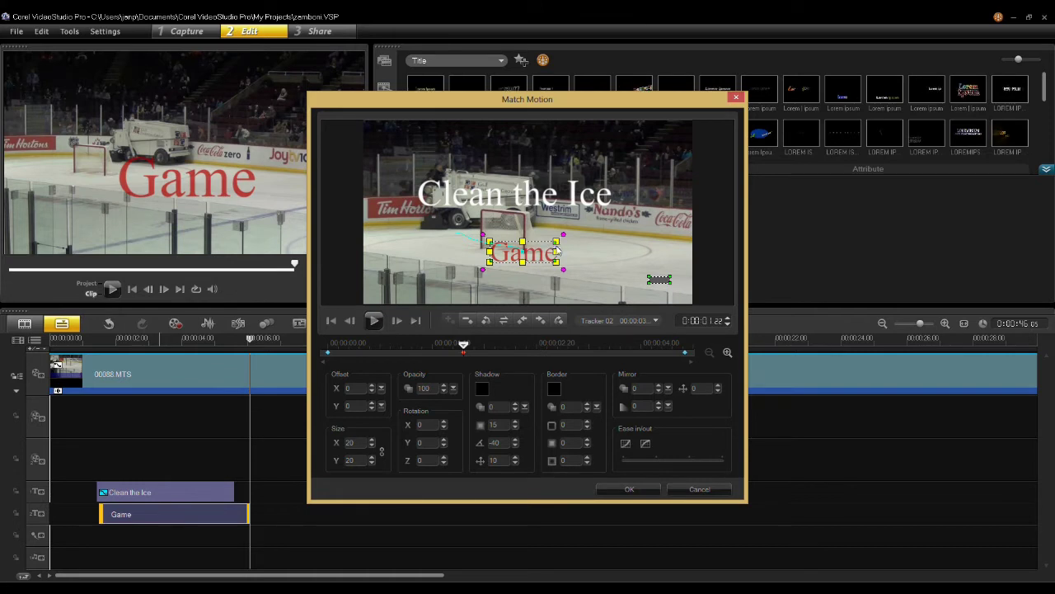
pyautogui.moveTo(556, 241); pyautogui.dragTo(574, 234)
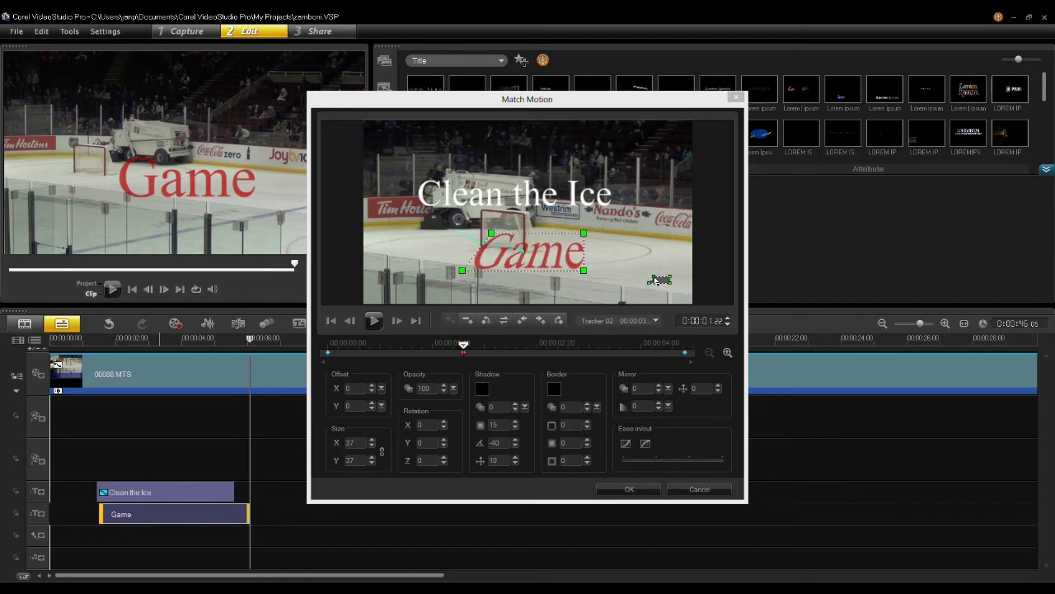
pyautogui.click(671, 287)
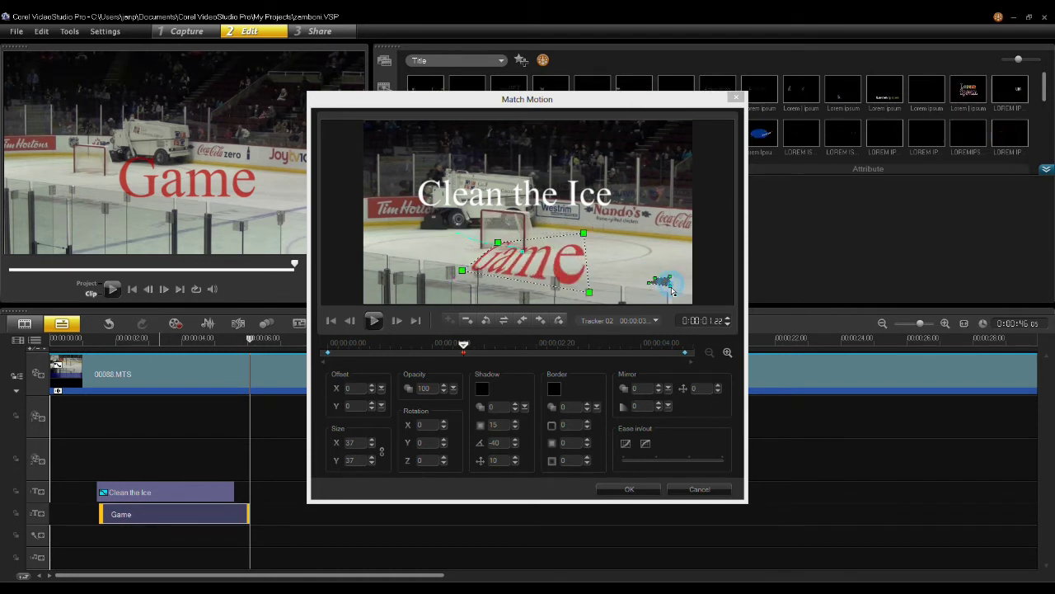
pyautogui.click(673, 285)
# Step: Stretch, flatten and tilt the title's corners into perspective on the ice
pyautogui.moveTo(589, 260); pyautogui.dragTo(616, 264)
pyautogui.moveTo(560, 243); pyautogui.dragTo(588, 285)
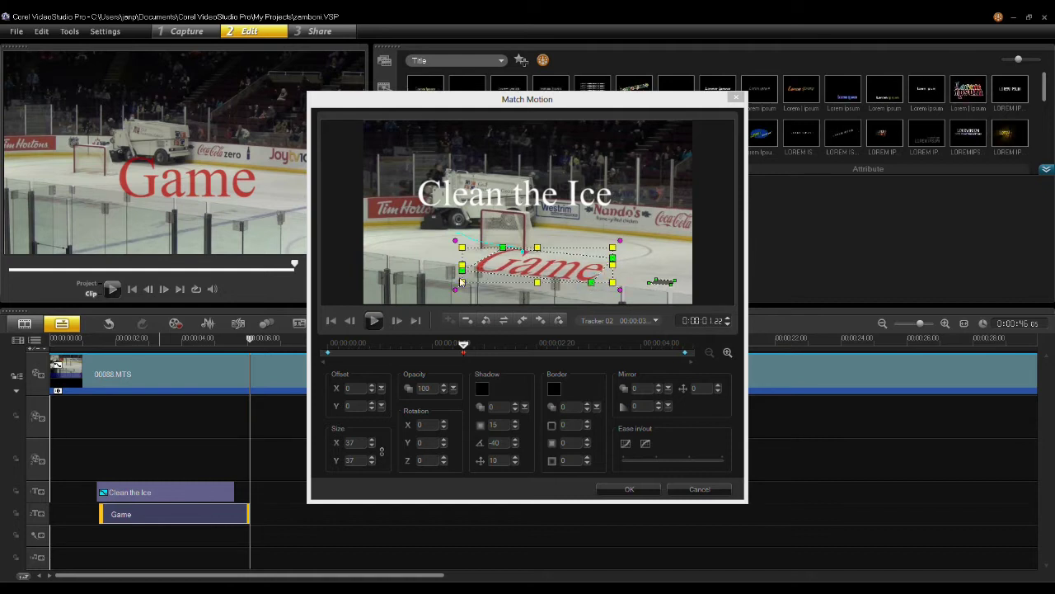
pyautogui.moveTo(464, 277); pyautogui.dragTo(468, 266)
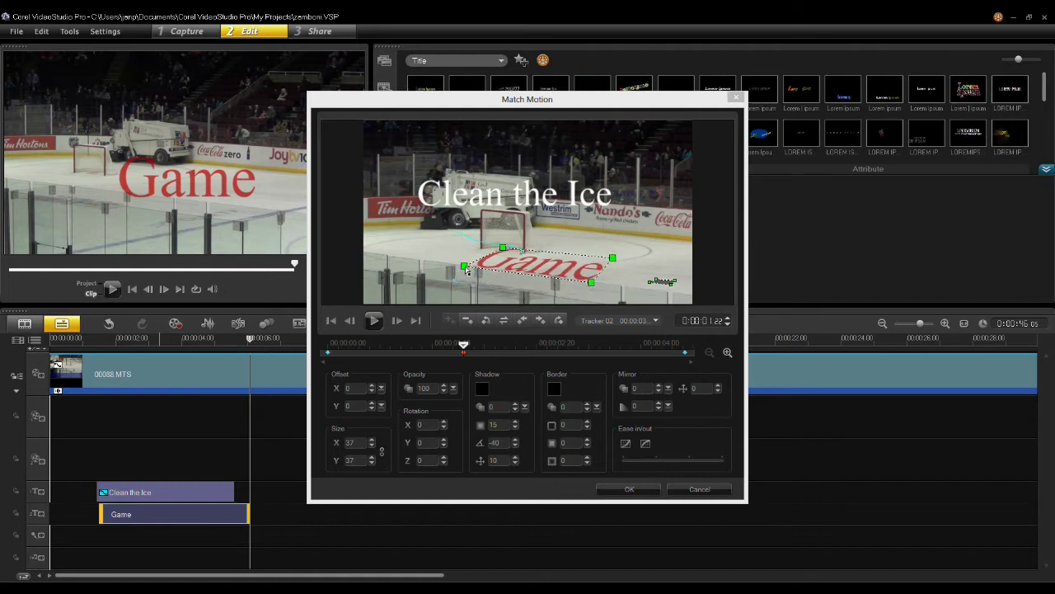
pyautogui.click(498, 270)
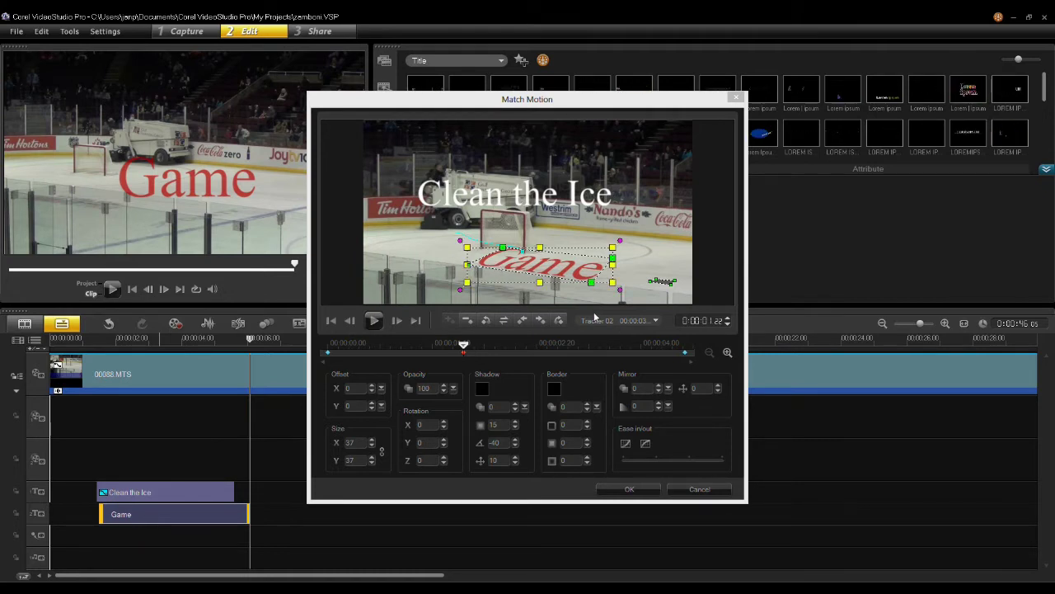
pyautogui.moveTo(462, 350); pyautogui.dragTo(686, 352)
pyautogui.moveTo(610, 355); pyautogui.dragTo(463, 359)
# Step: Apply the current keyframe's settings to all Match Motion keyframes
pyautogui.rightClick(463, 351)
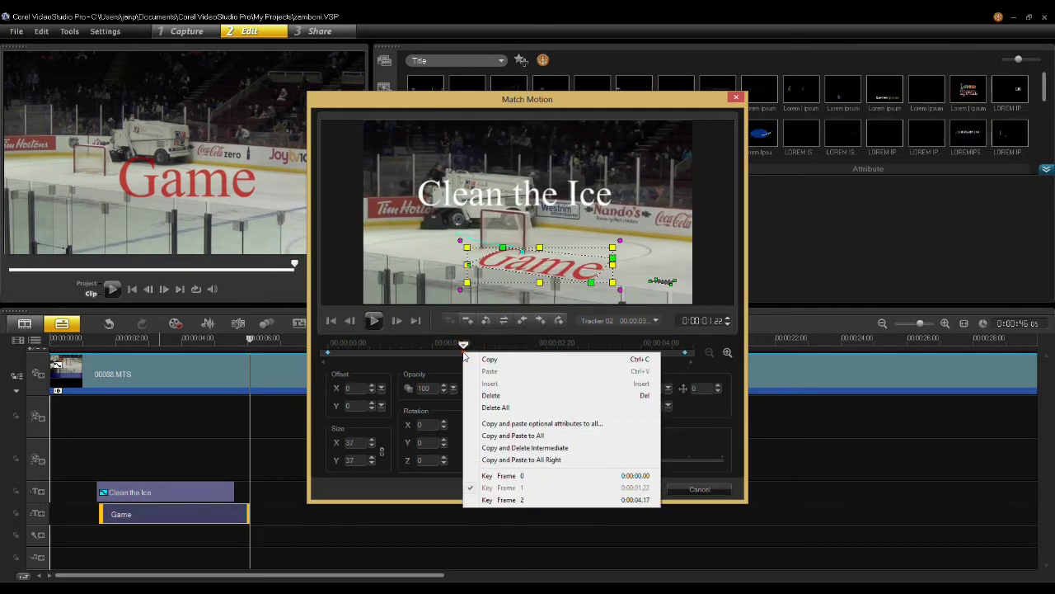
pyautogui.click(502, 437)
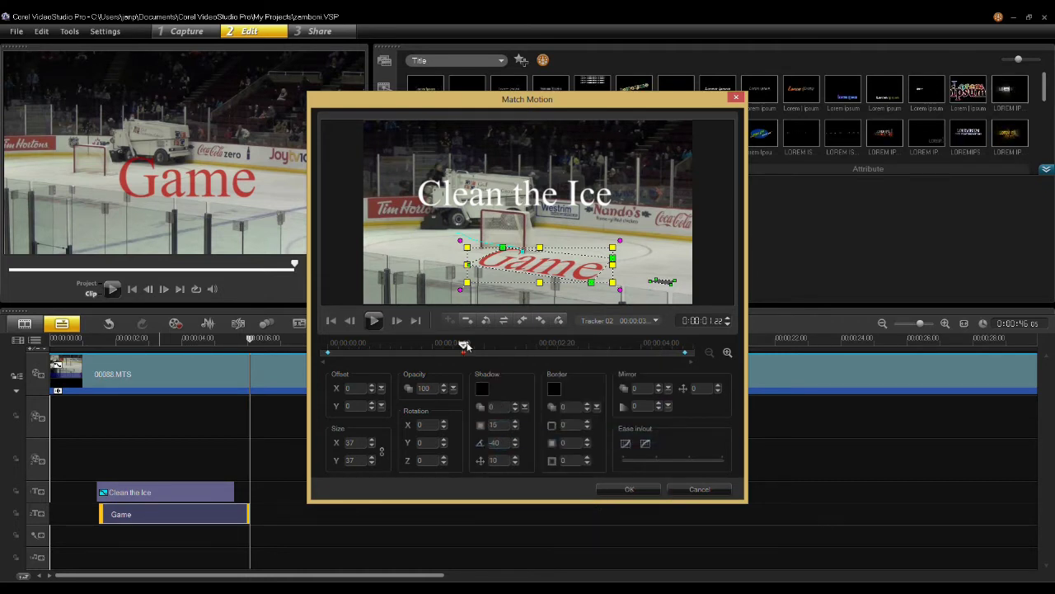
pyautogui.moveTo(464, 346)
pyautogui.mouseDown()
pyautogui.moveTo(670, 348)
pyautogui.moveTo(466, 358)
pyautogui.moveTo(551, 350)
pyautogui.moveTo(358, 348)
pyautogui.moveTo(461, 346)
pyautogui.mouseUp()
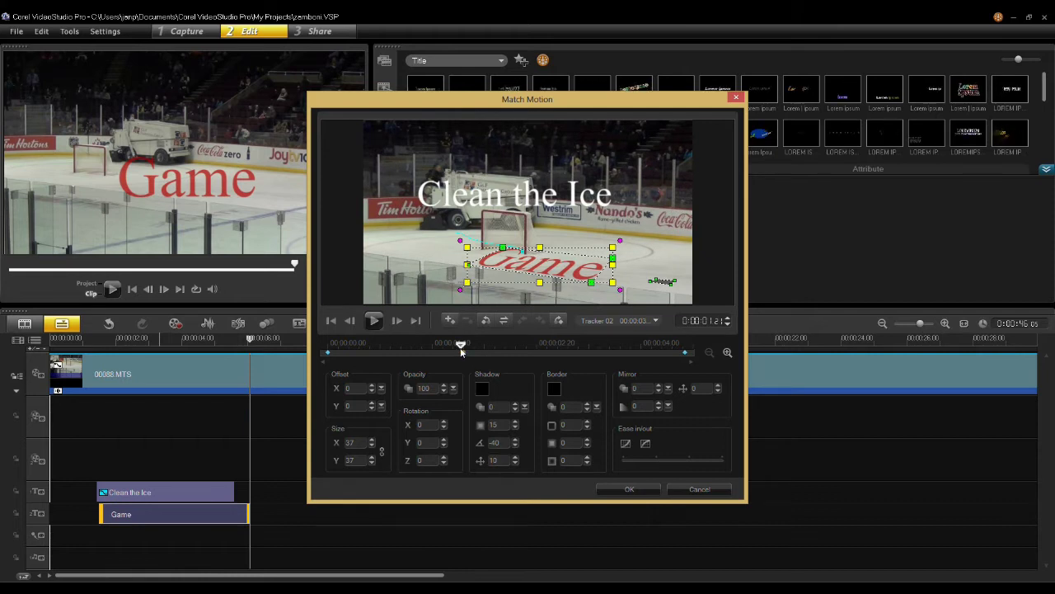
# Step: Reduce the Game title to size 33 at the next keyframe and check the tracking later
pyautogui.moveTo(460, 349); pyautogui.dragTo(463, 347)
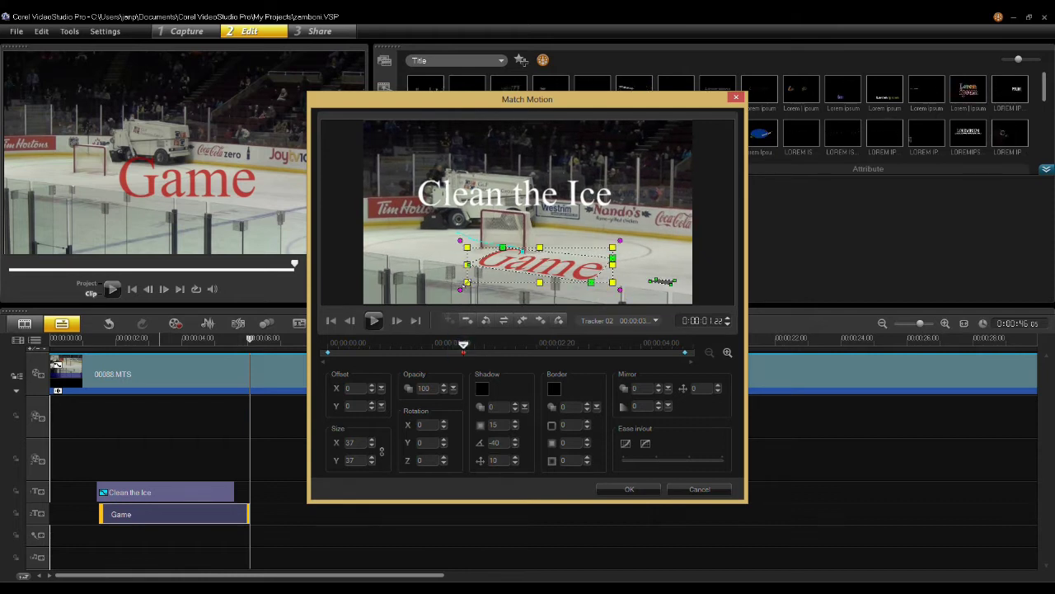
pyautogui.press('Down')
pyautogui.press('Down')
pyautogui.press('Down')
pyautogui.press('Down')
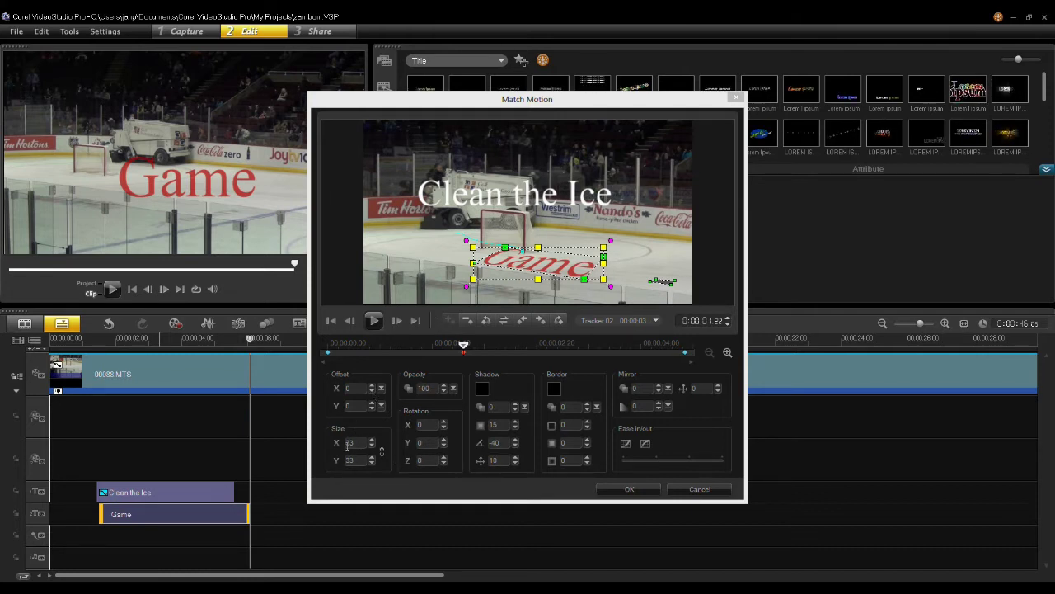
pyautogui.moveTo(463, 346)
pyautogui.mouseDown()
pyautogui.moveTo(691, 354)
pyautogui.moveTo(464, 346)
pyautogui.mouseUp()
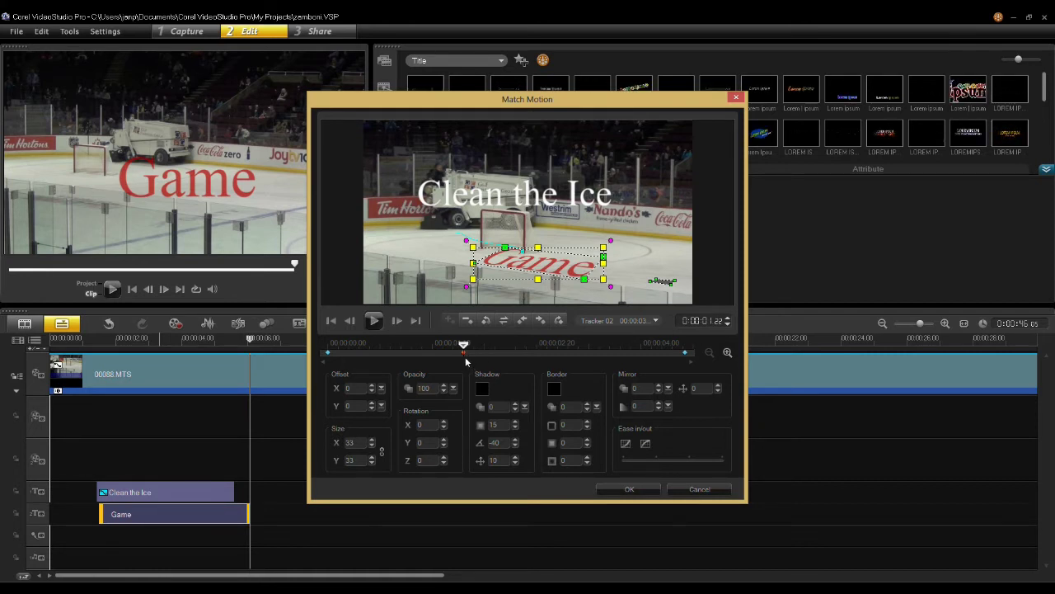
pyautogui.moveTo(463, 346); pyautogui.dragTo(688, 348)
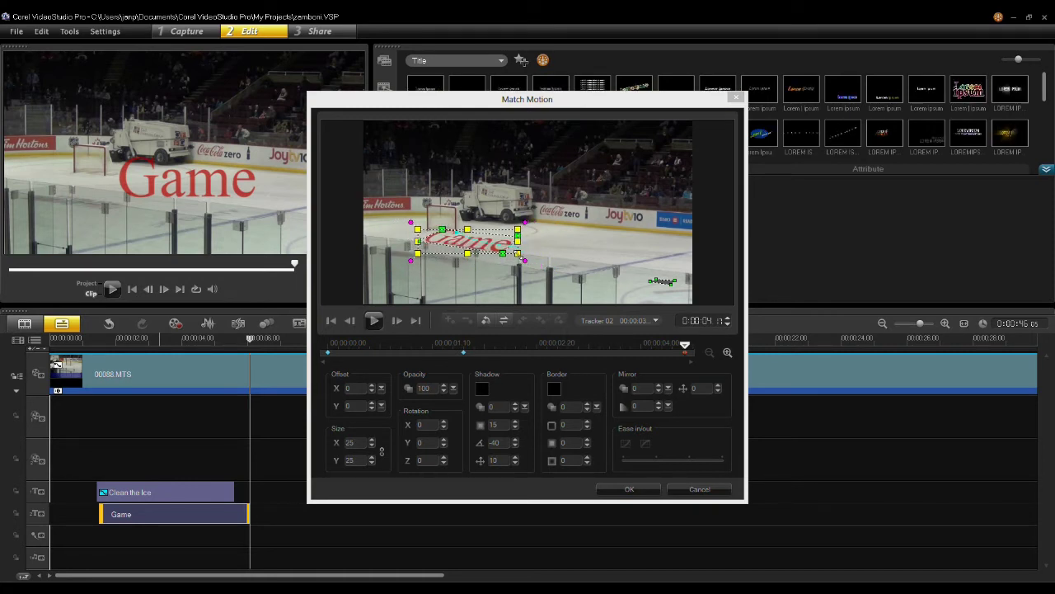
pyautogui.moveTo(691, 348)
pyautogui.mouseDown()
pyautogui.moveTo(466, 348)
pyautogui.moveTo(684, 350)
pyautogui.moveTo(509, 346)
pyautogui.moveTo(672, 347)
pyautogui.mouseUp()
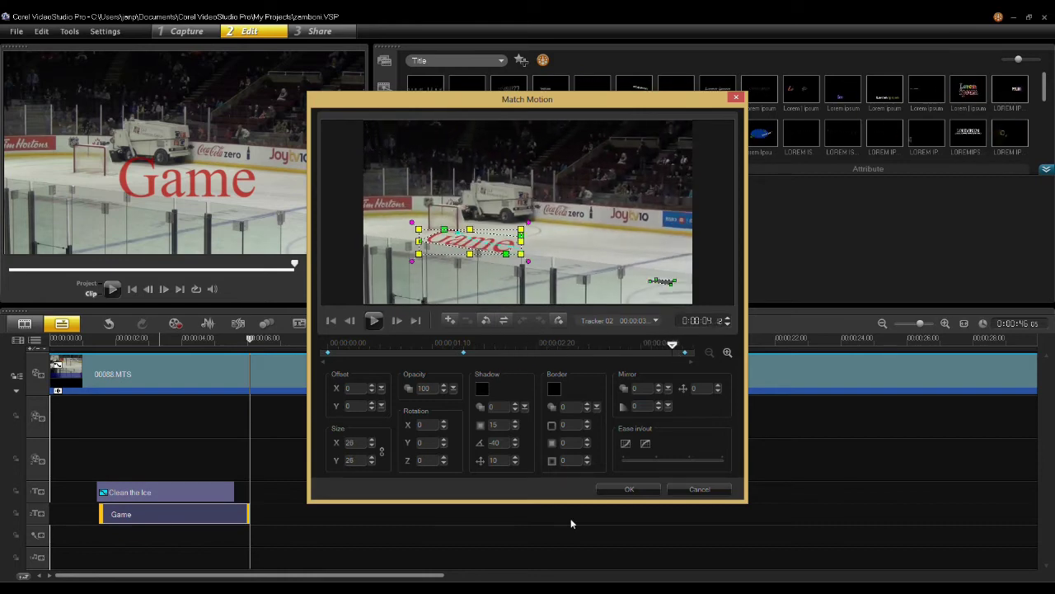
# Step: Close Match Motion and trim the Game clip's start to about 2 seconds, into Clean the Ice
pyautogui.click(626, 489)
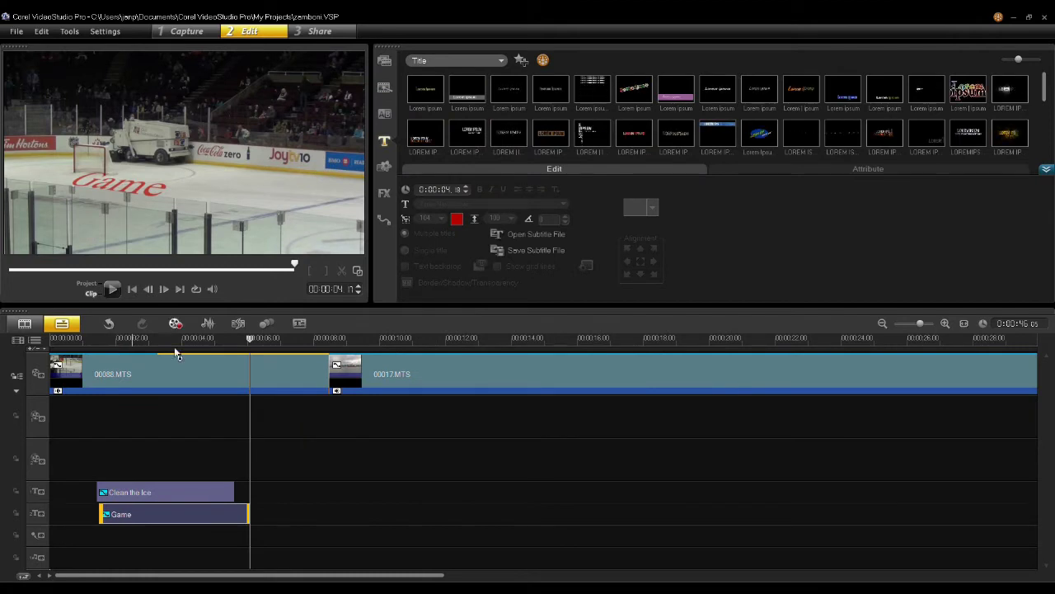
pyautogui.moveTo(124, 340); pyautogui.dragTo(156, 368)
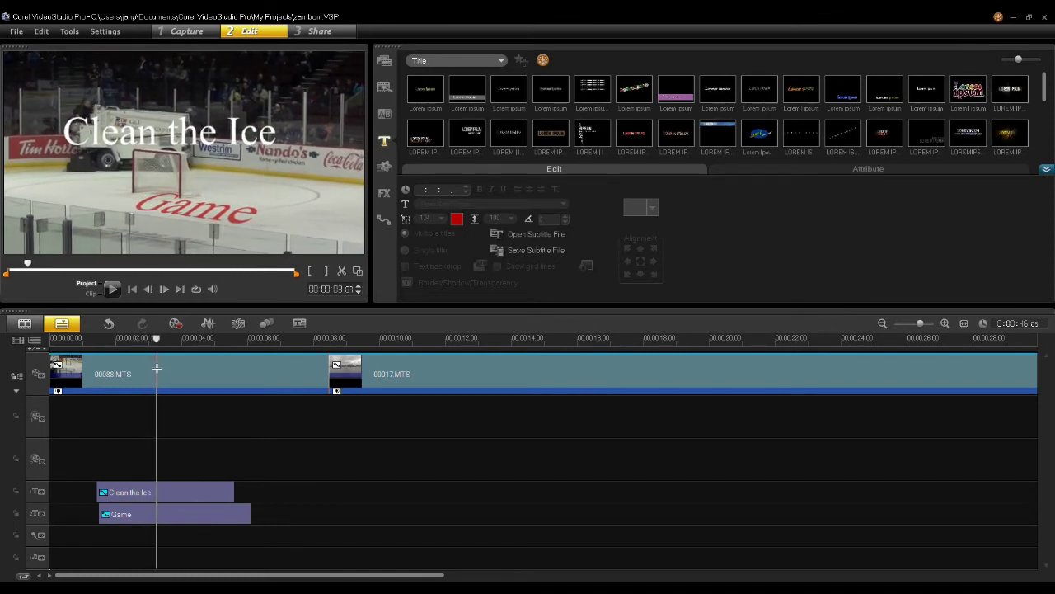
pyautogui.click(157, 511)
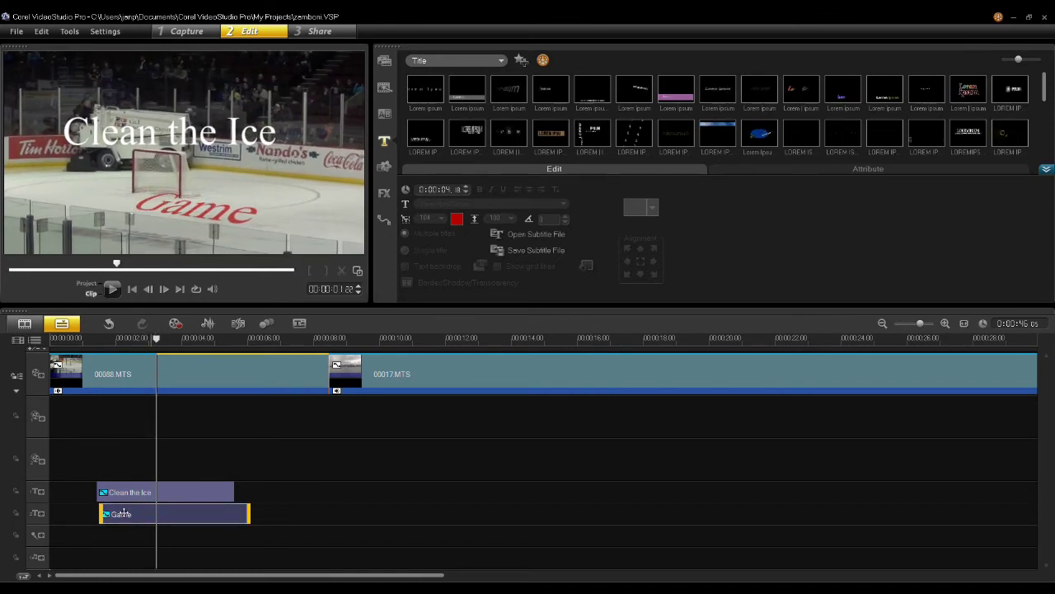
pyautogui.moveTo(101, 513); pyautogui.dragTo(157, 514)
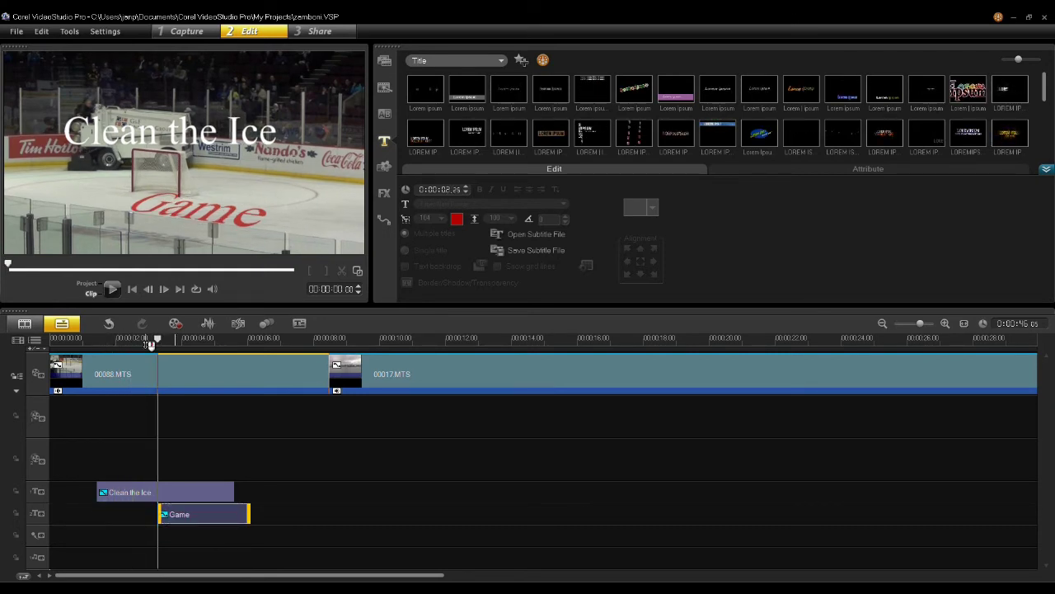
pyautogui.click(149, 341)
pyautogui.moveTo(150, 356); pyautogui.dragTo(201, 358)
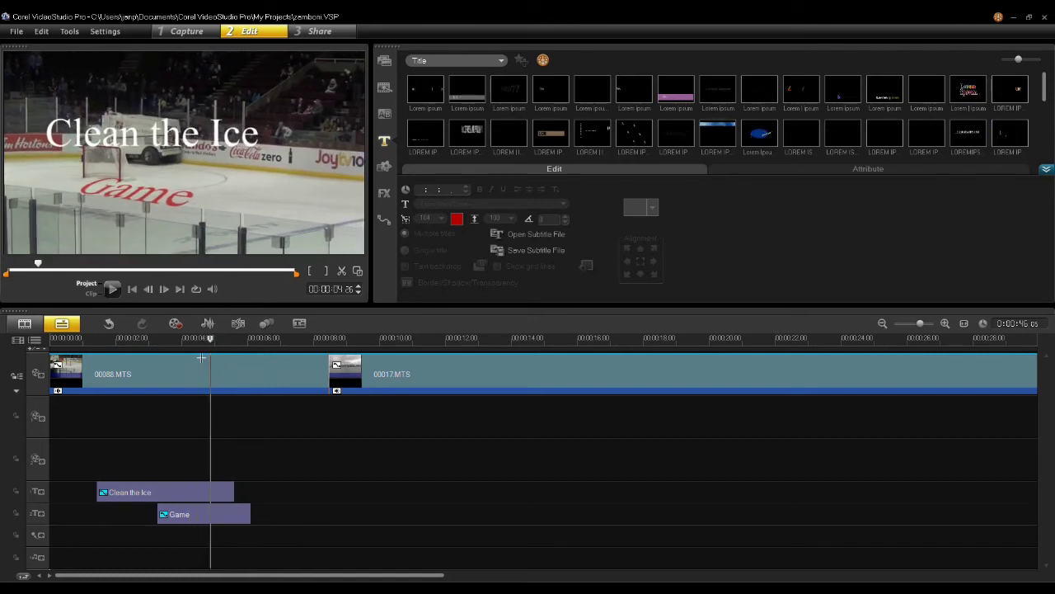
pyautogui.click(192, 511)
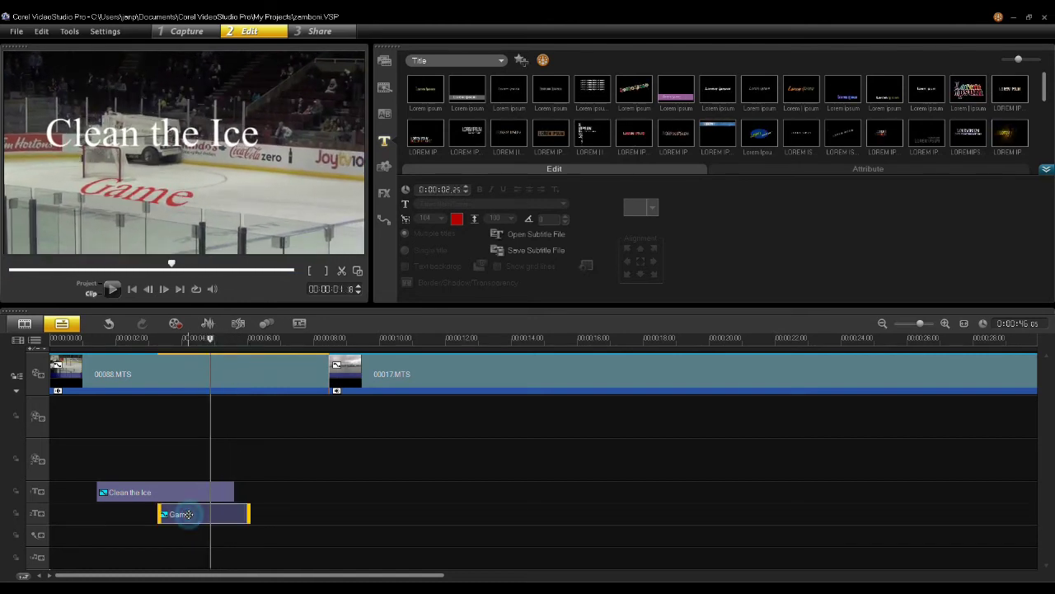
# Step: Reopen Match Motion and lower the Game title's opacity to 35 at an early keyframe
pyautogui.rightClick(190, 516)
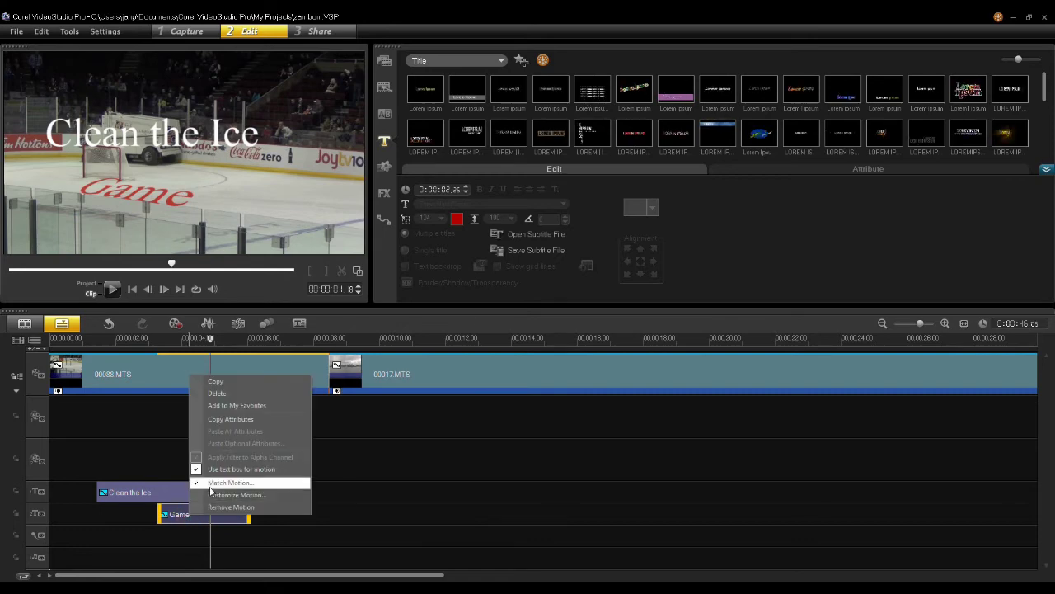
pyautogui.click(209, 484)
pyautogui.moveTo(327, 345)
pyautogui.mouseDown()
pyautogui.moveTo(470, 364)
pyautogui.moveTo(521, 356)
pyautogui.moveTo(519, 347)
pyautogui.moveTo(458, 351)
pyautogui.mouseUp()
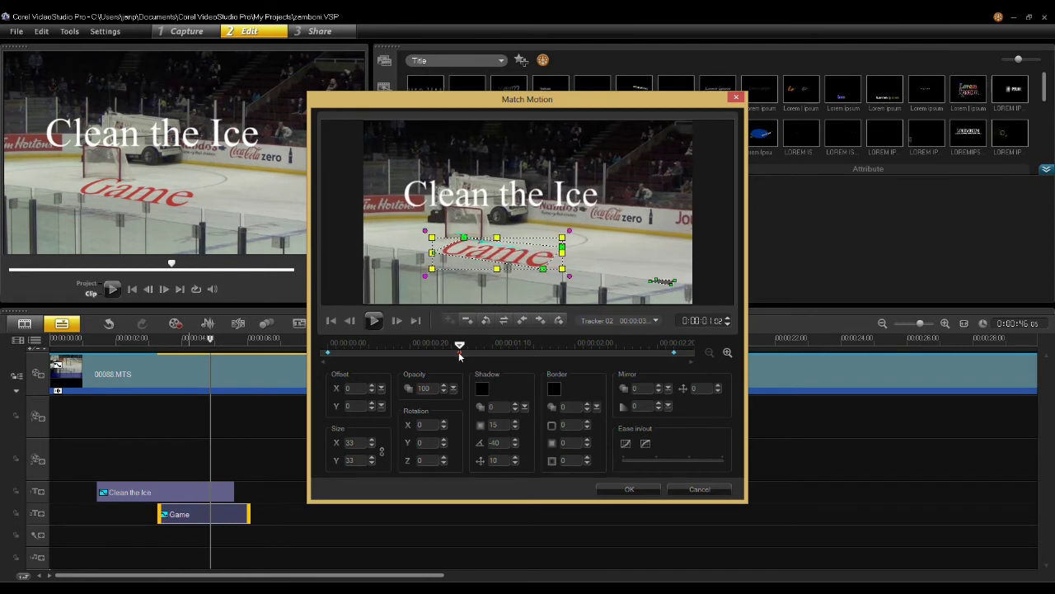
pyautogui.click(458, 351)
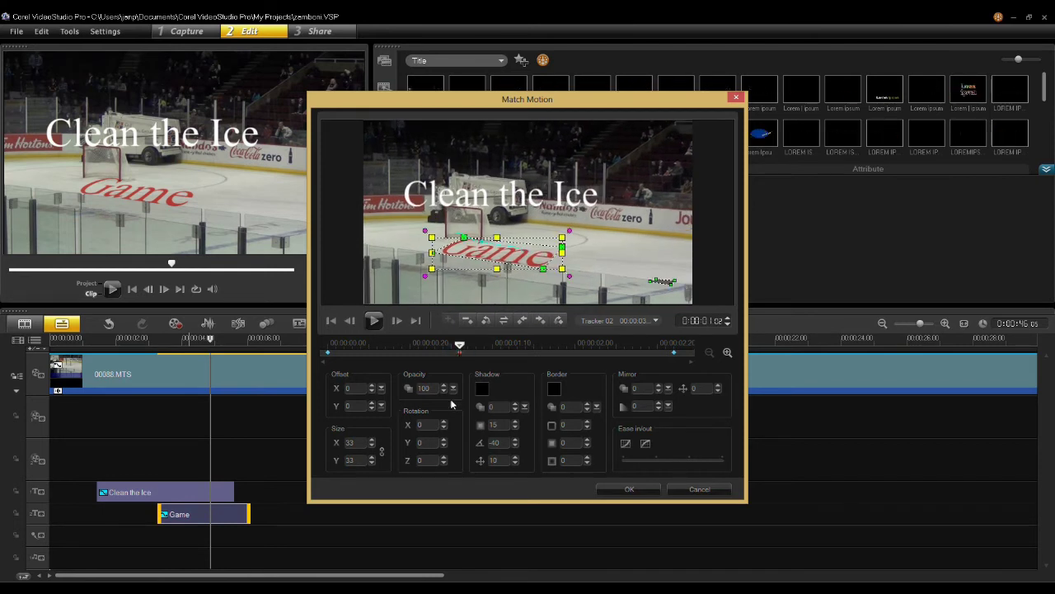
pyautogui.moveTo(452, 392); pyautogui.dragTo(423, 402)
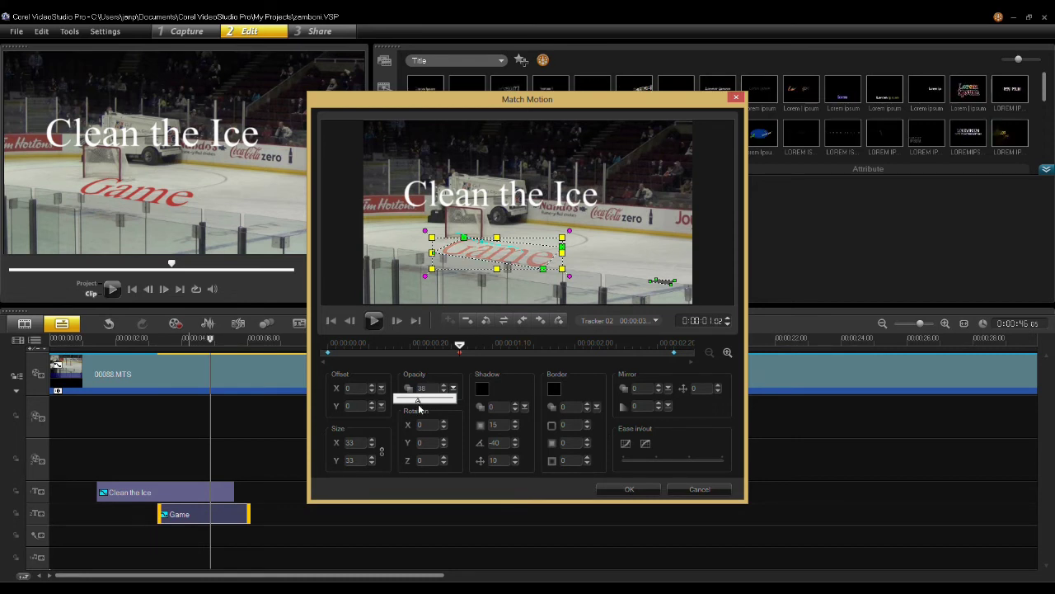
pyautogui.moveTo(417, 405); pyautogui.dragTo(416, 405)
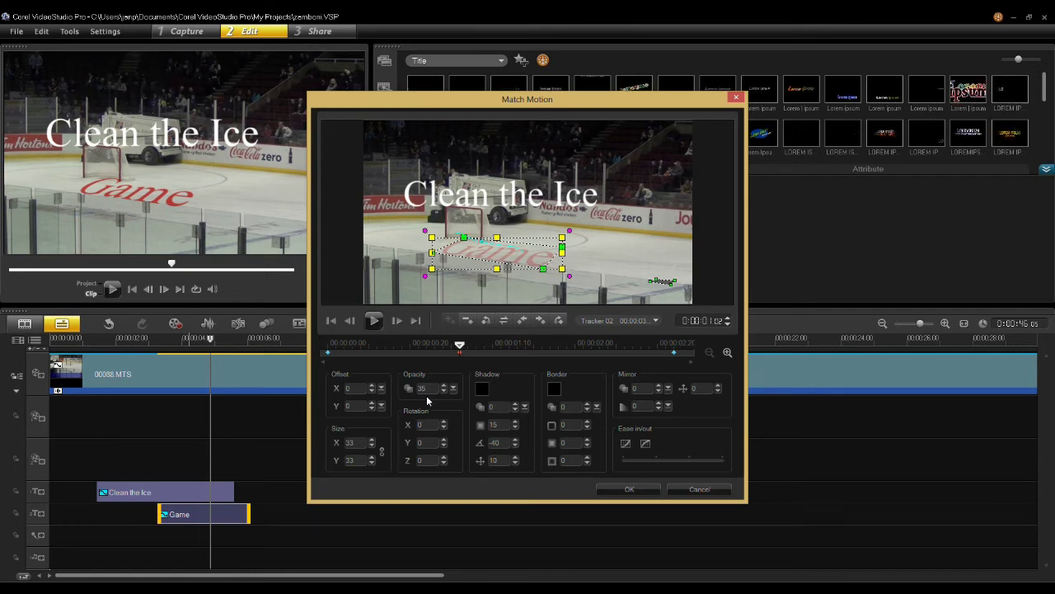
# Step: Enter opacity 35 at the keyframe near the end of the track
pyautogui.doubleClick(426, 391)
pyautogui.moveTo(462, 349); pyautogui.dragTo(686, 349)
pyautogui.doubleClick(419, 389)
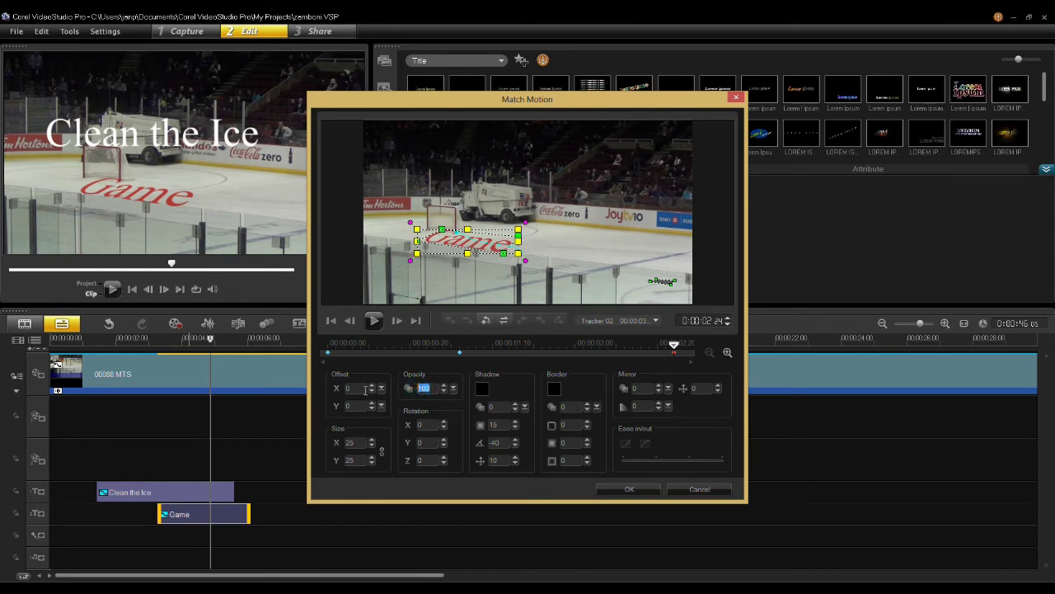
pyautogui.write('35')
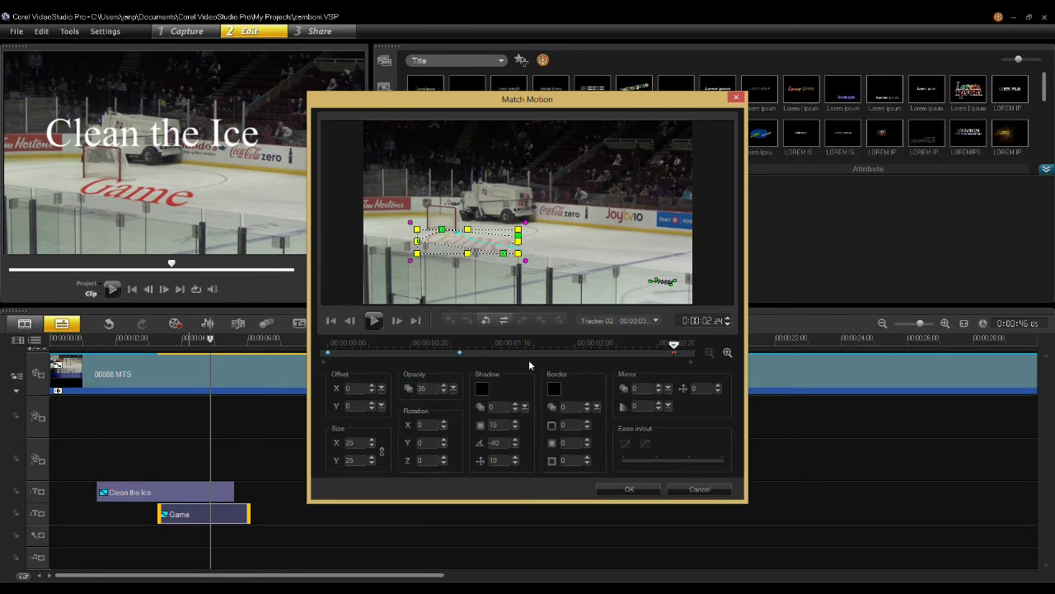
pyautogui.moveTo(675, 347); pyautogui.dragTo(554, 375)
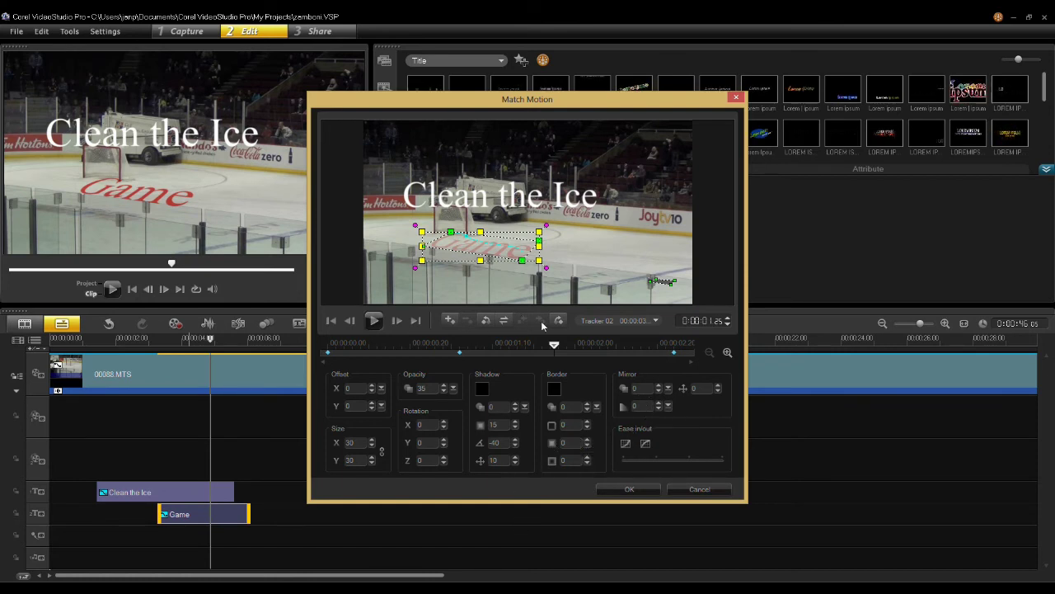
pyautogui.moveTo(554, 349)
pyautogui.mouseDown()
pyautogui.moveTo(483, 348)
pyautogui.moveTo(534, 349)
pyautogui.moveTo(459, 354)
pyautogui.moveTo(462, 364)
pyautogui.mouseUp()
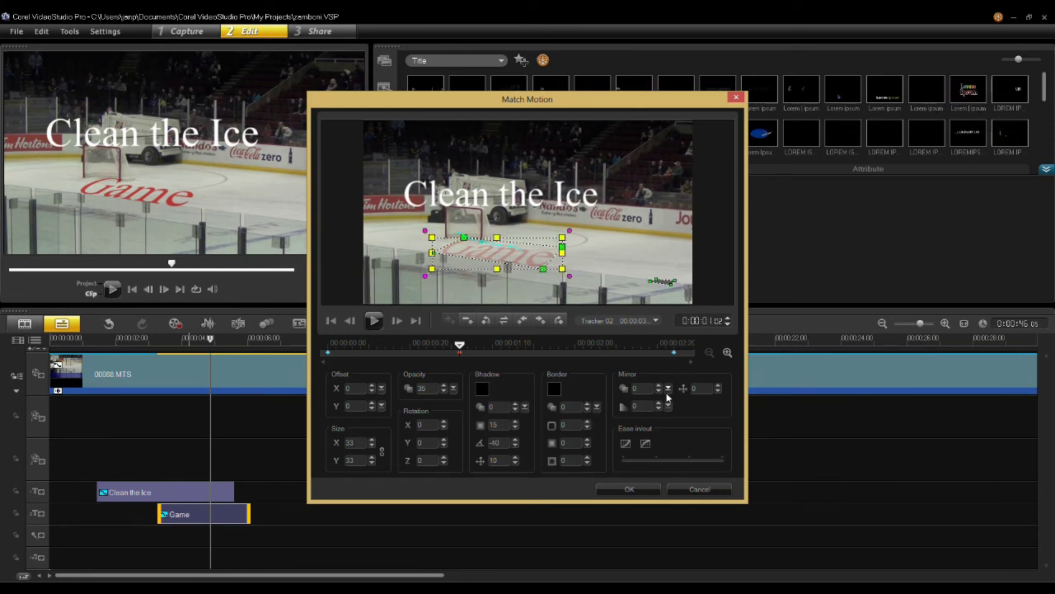
# Step: Add a mirror reflection under the Game title: mirror 51, distance 7, fade out 57
pyautogui.moveTo(668, 387); pyautogui.dragTo(681, 404)
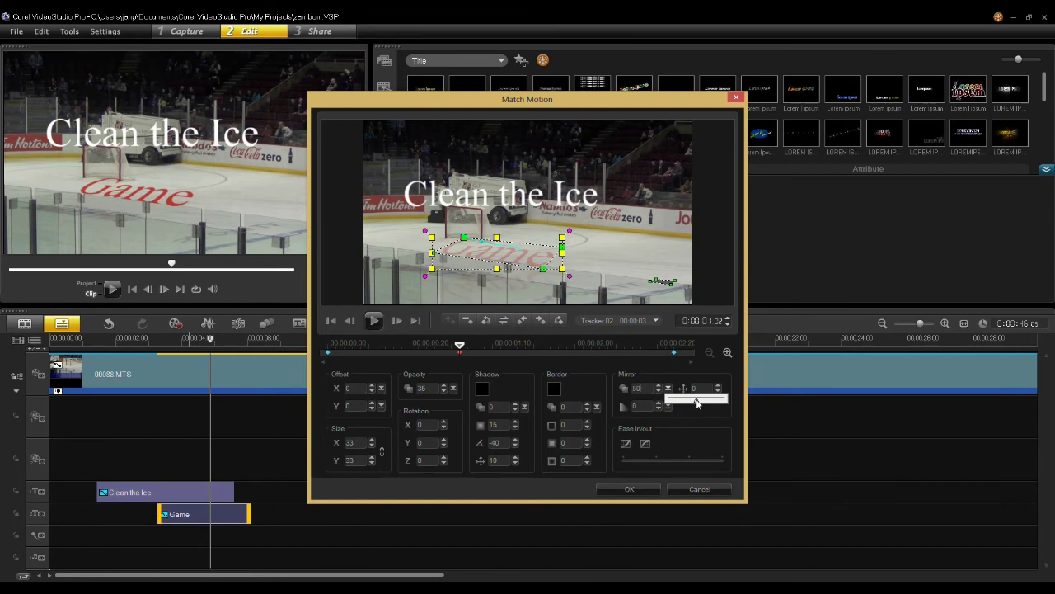
pyautogui.moveTo(699, 402); pyautogui.dragTo(702, 402)
pyautogui.moveTo(697, 402); pyautogui.dragTo(699, 402)
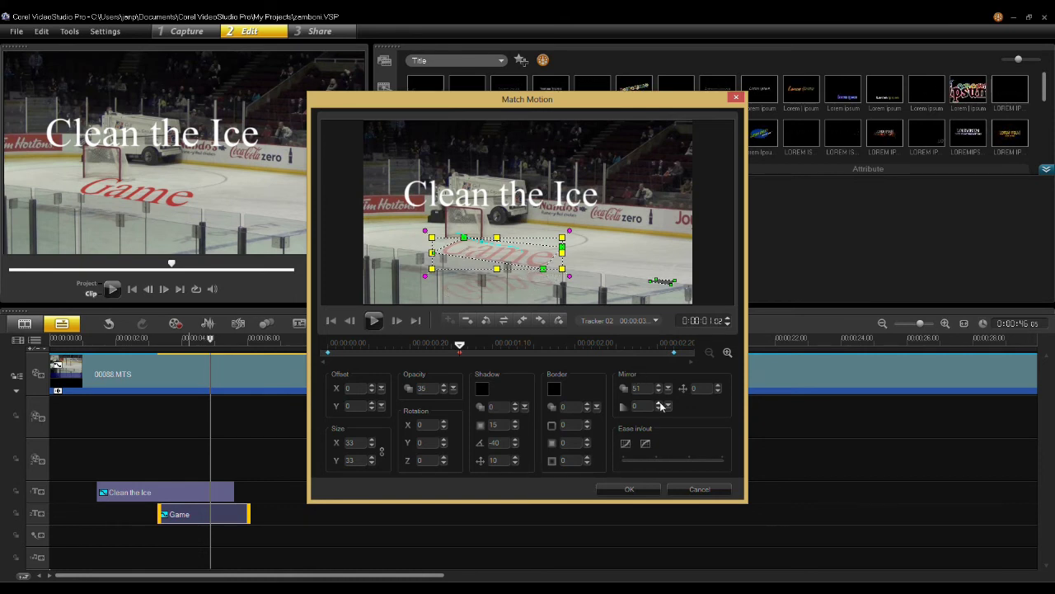
pyautogui.click(718, 386)
pyautogui.click(718, 387)
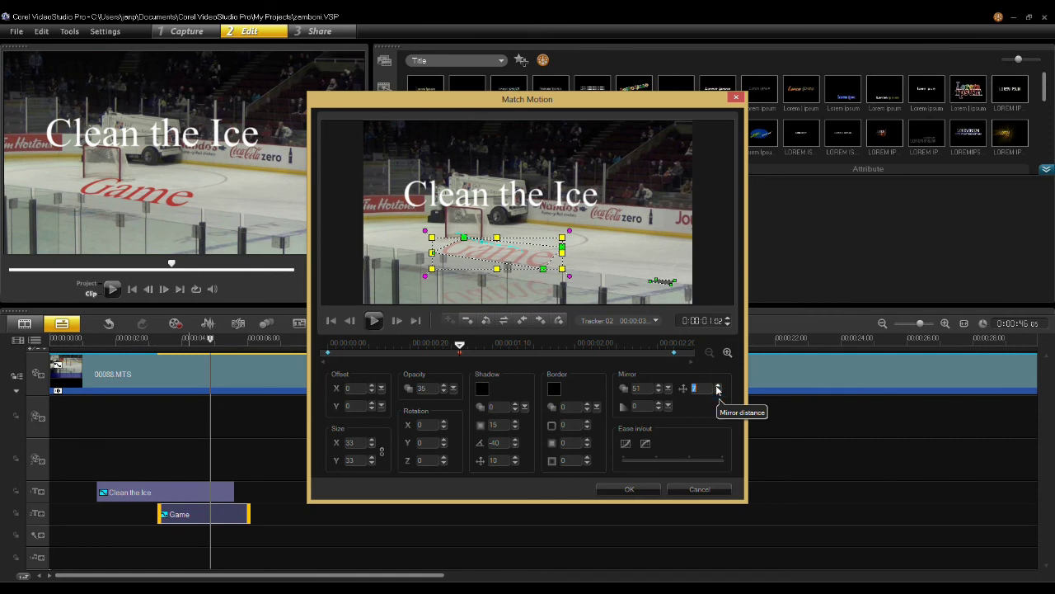
pyautogui.click(668, 406)
pyautogui.moveTo(683, 417); pyautogui.dragTo(700, 419)
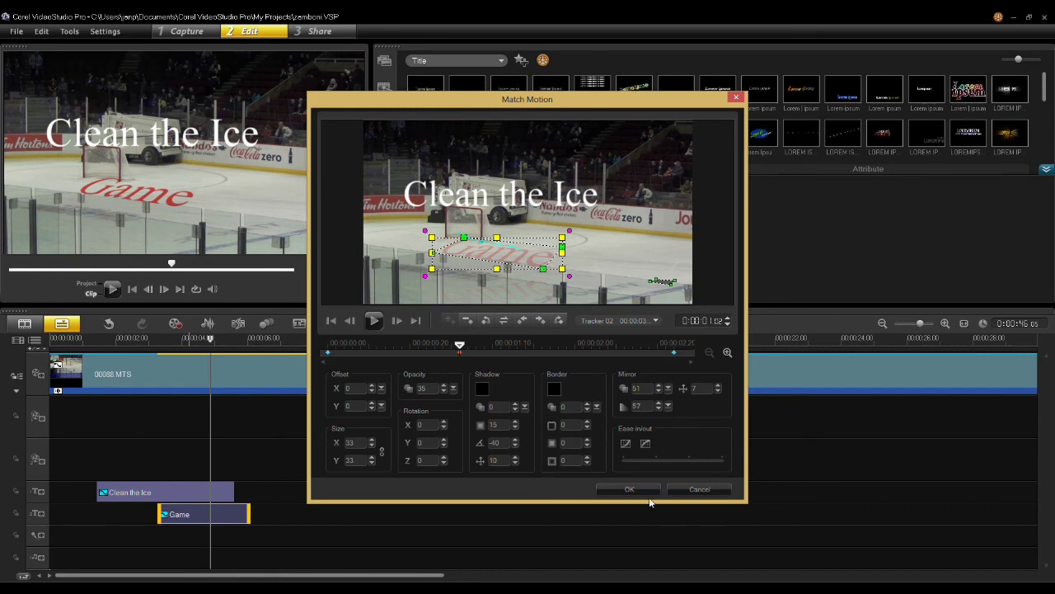
pyautogui.click(629, 490)
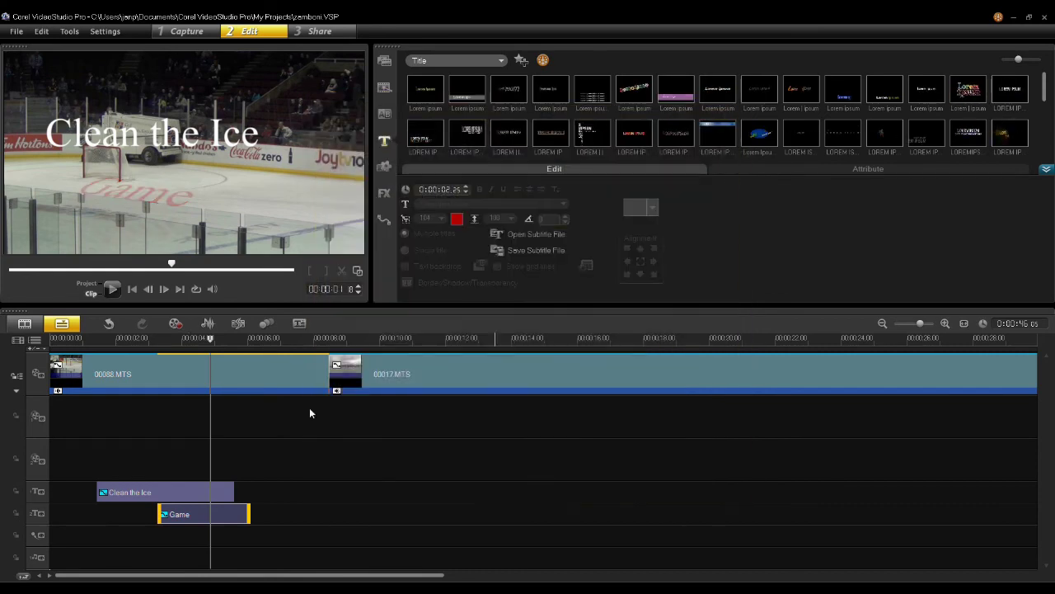
pyautogui.click(126, 341)
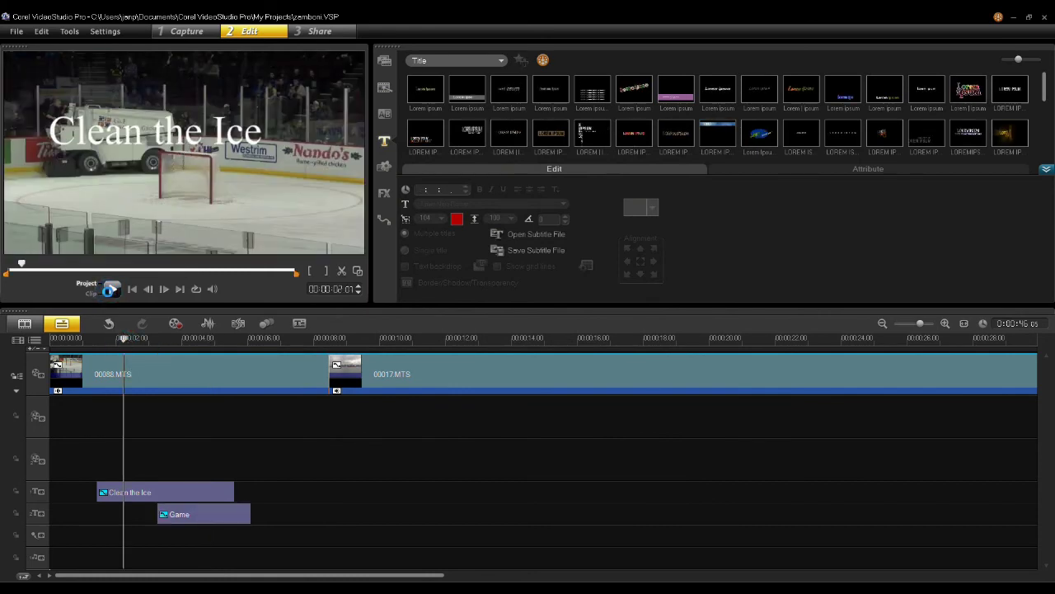
pyautogui.click(110, 289)
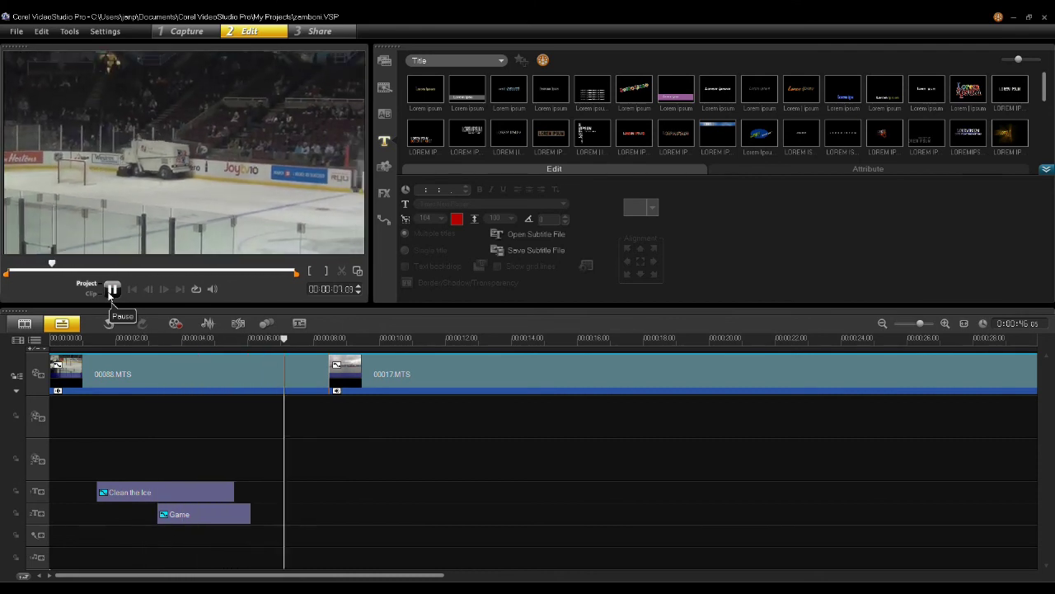
pyautogui.press('space')
pyautogui.click(232, 354)
pyautogui.press('Left')
pyautogui.press('Left')
pyautogui.press('Left')
pyautogui.press('Left')
pyautogui.press('Left')
pyautogui.press('Left')
pyautogui.press('Left')
pyautogui.press('Left')
pyautogui.press('Left')
pyautogui.press('Left')
pyautogui.press('Left')
pyautogui.press('Left')
pyautogui.press('Left')
pyautogui.press('Left')
pyautogui.press('Left')
pyautogui.press('Left')
pyautogui.press('Left')
pyautogui.press('Left')
pyautogui.press('Left')
pyautogui.press('Left')
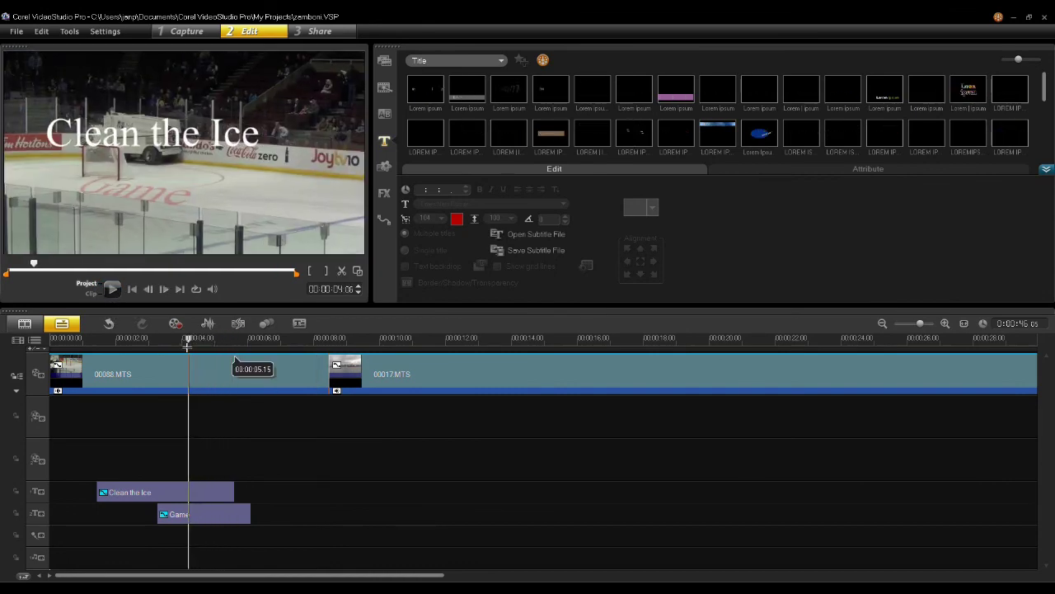
pyautogui.press('Left')
pyautogui.press('Left')
pyautogui.press('Left')
pyautogui.press('Left')
pyautogui.press('Left')
pyautogui.press('Left')
pyautogui.press('Left')
pyautogui.press('Left')
pyautogui.press('Left')
pyautogui.press('Left')
pyautogui.press('Left')
pyautogui.press('Left')
pyautogui.press('Left')
pyautogui.press('Left')
pyautogui.press('Left')
pyautogui.press('Left')
pyautogui.press('space')
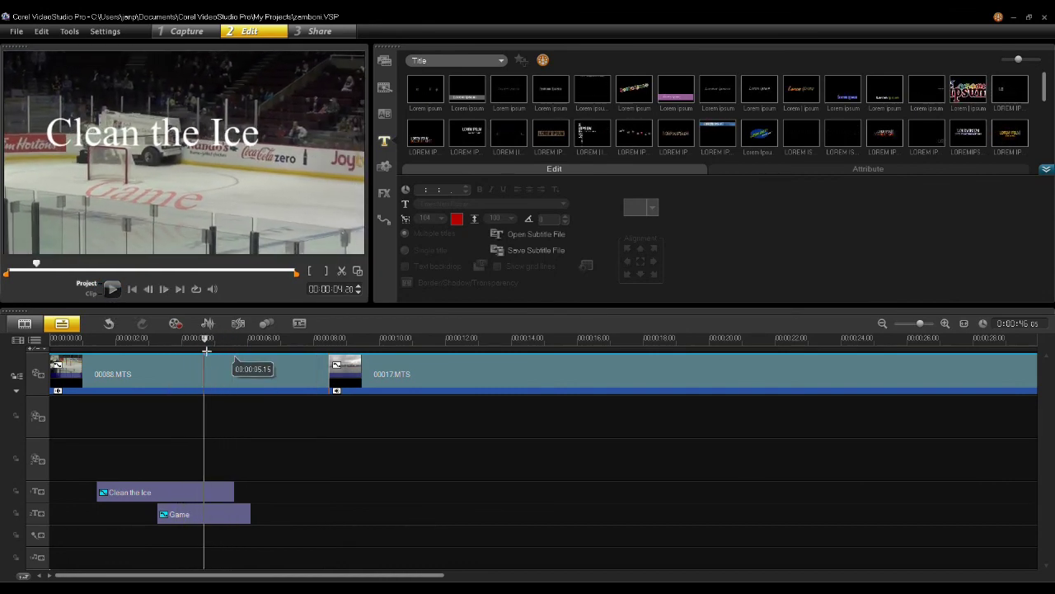
pyautogui.press('space')
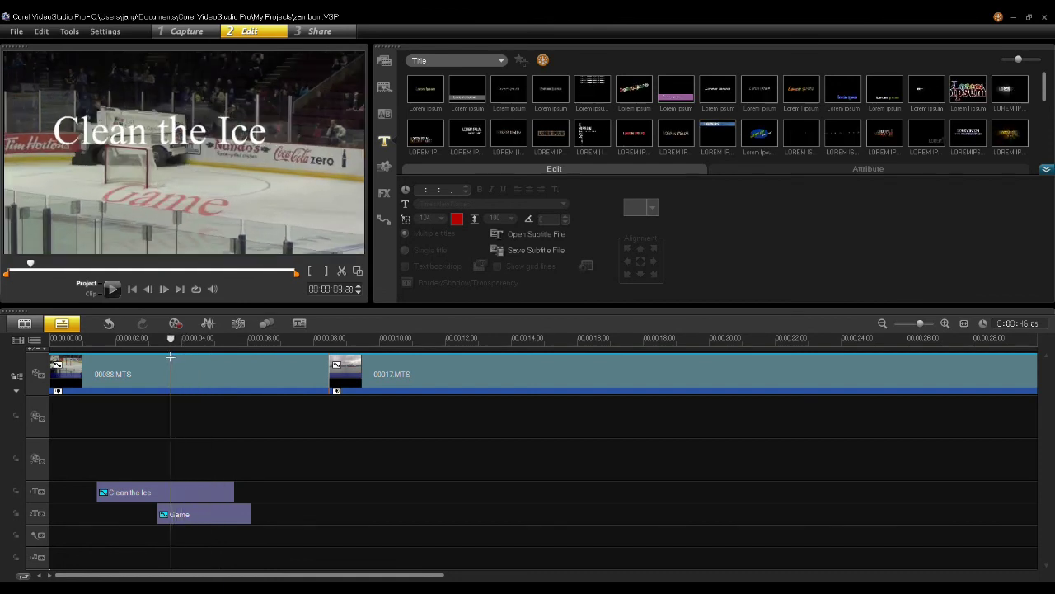